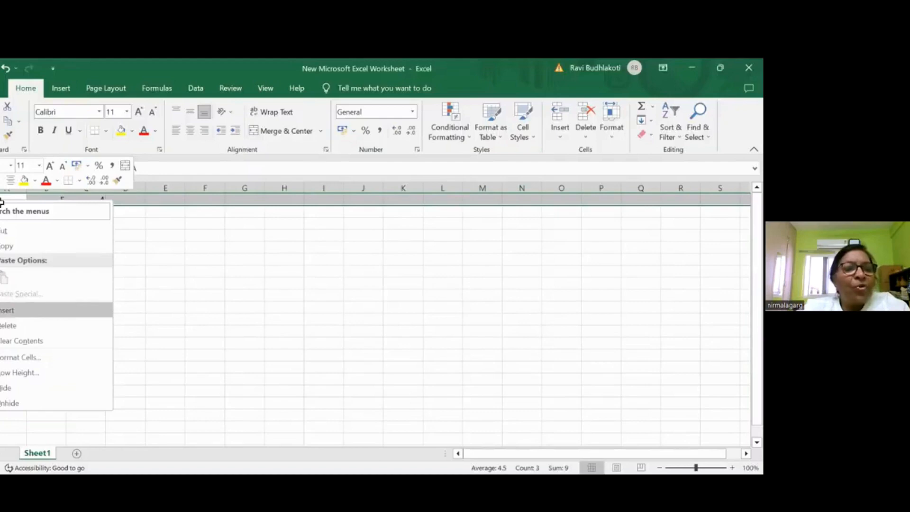
Step: Enter the headers Candidate, IR and PR in cells A1, B1 and C1 above the data
left_click(2, 200)
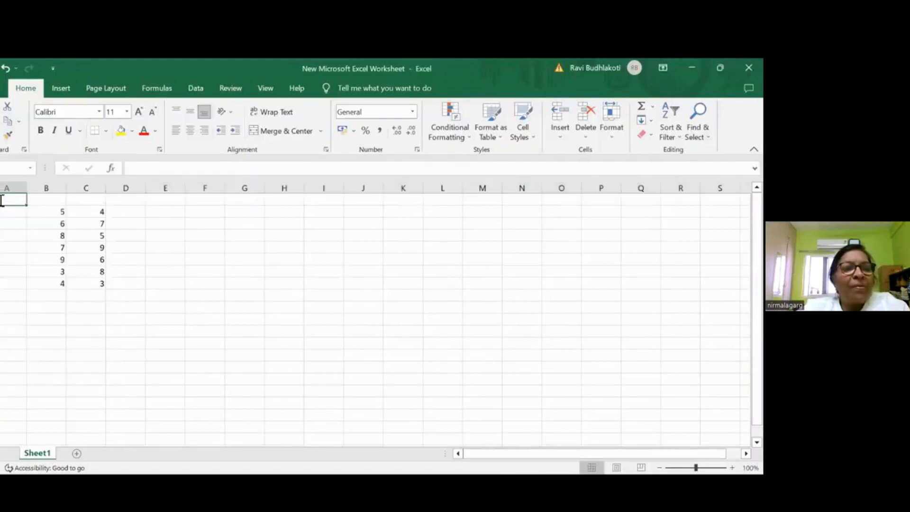
type("Candidate")
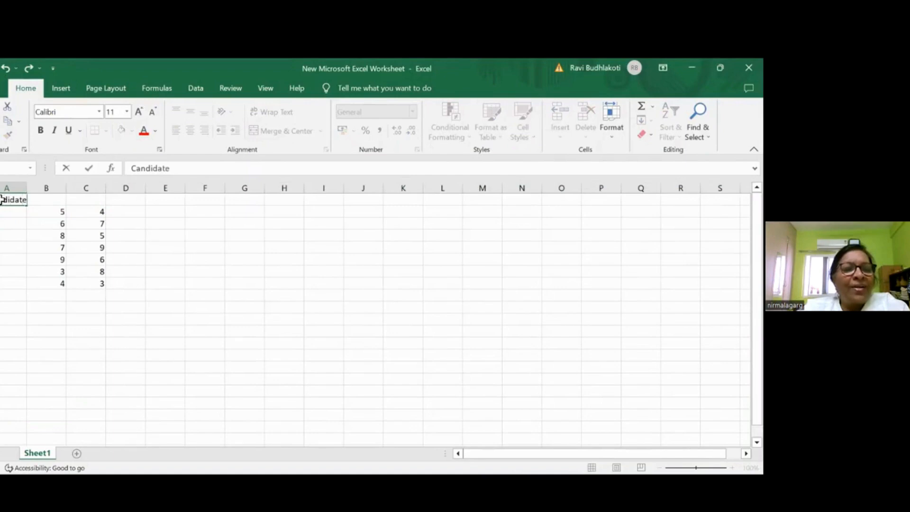
key("Tab")
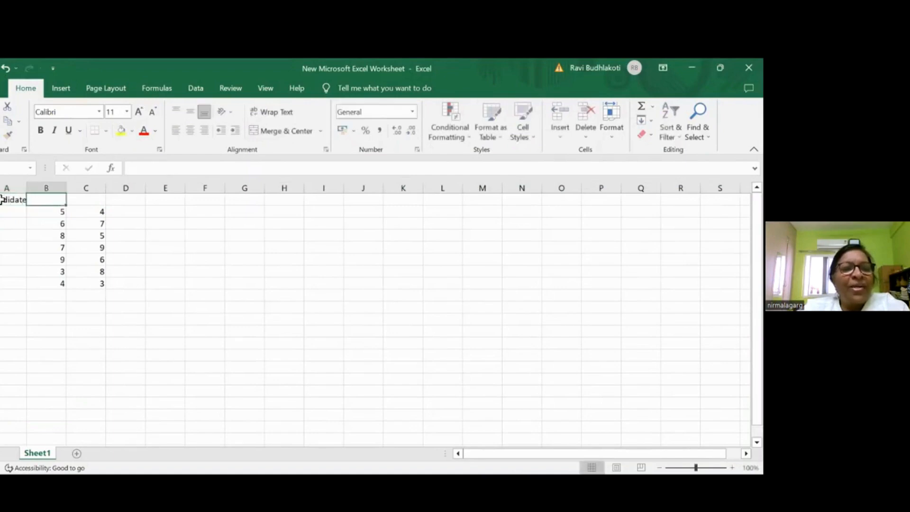
type("IR")
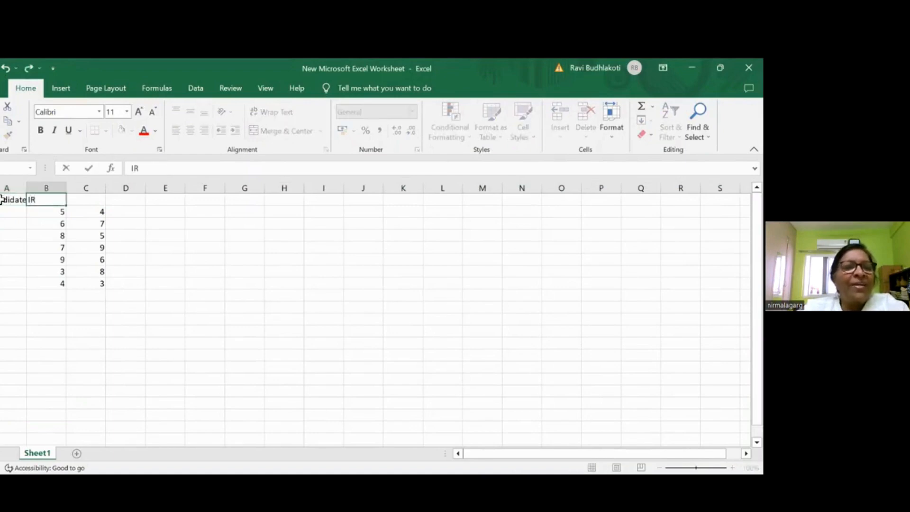
key("Tab")
type("PR")
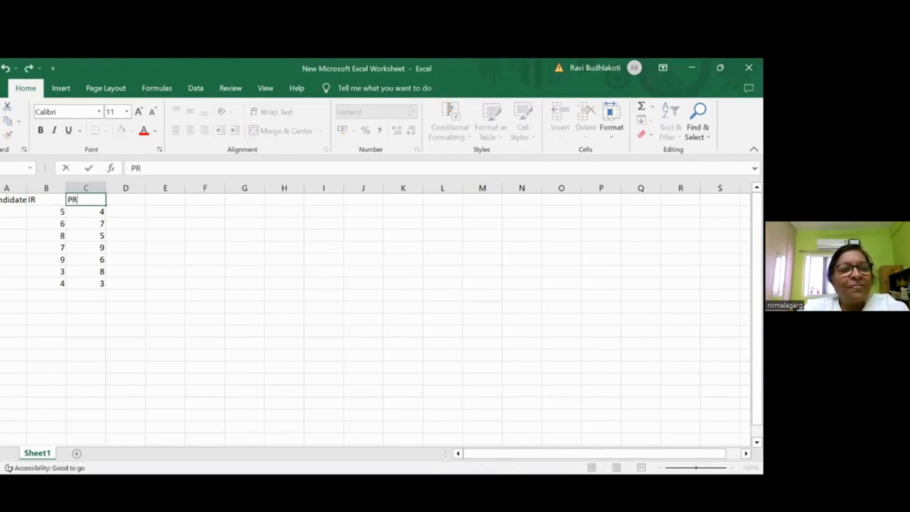
left_click(500, 479)
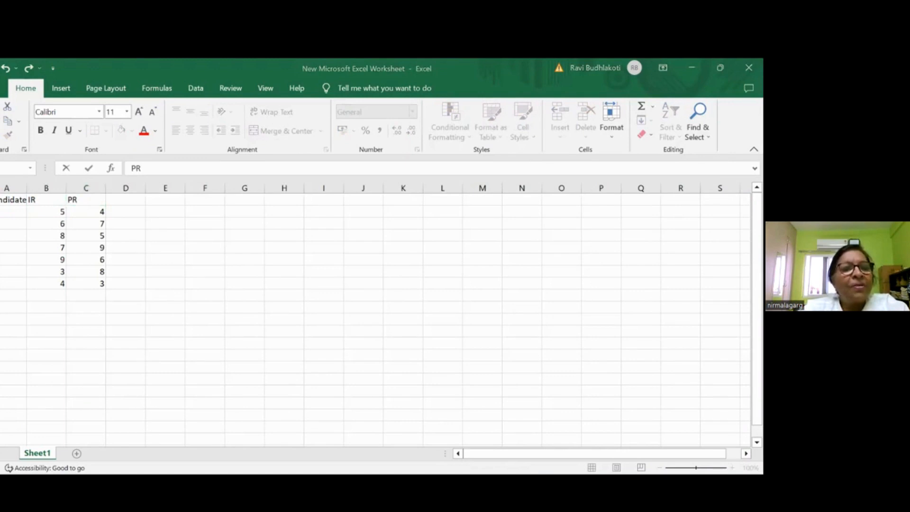
Step: Select the IR and PR scores in B2:C8 and search the function library for CORR
left_click_drag(55, 210, 78, 285)
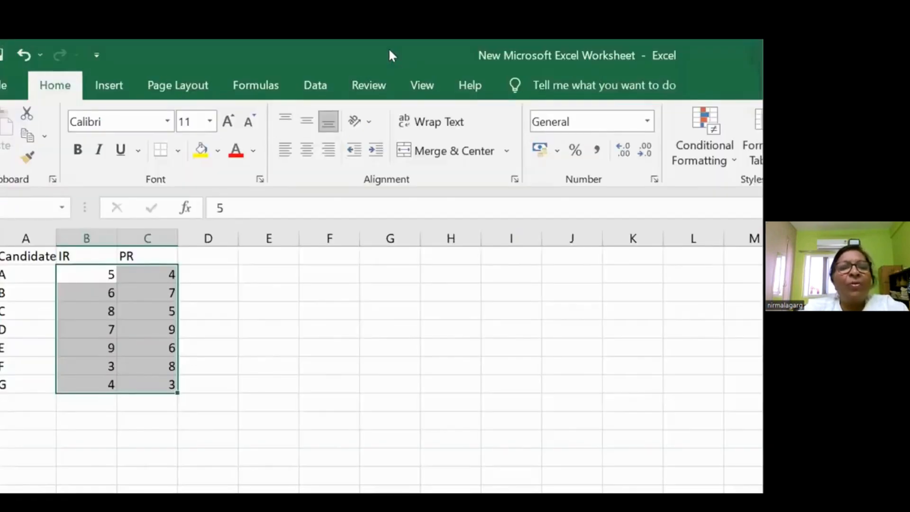
left_click(676, 41)
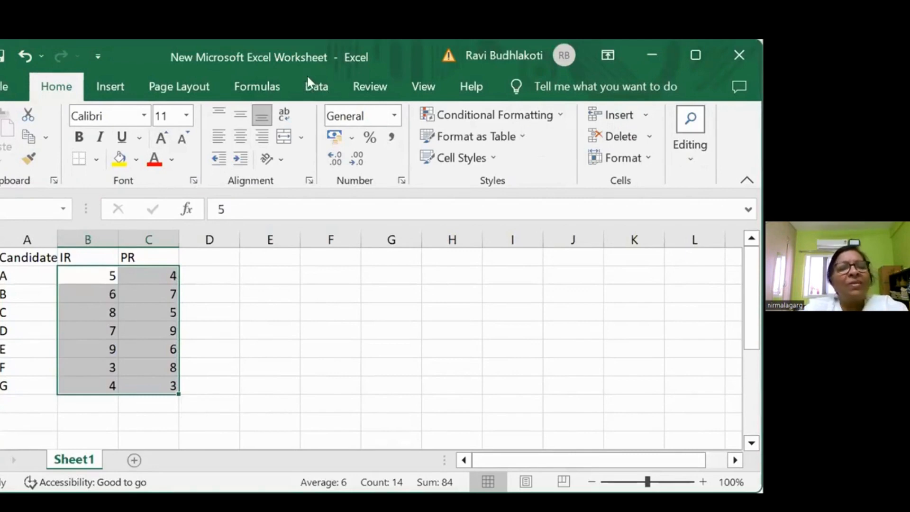
left_click(276, 82)
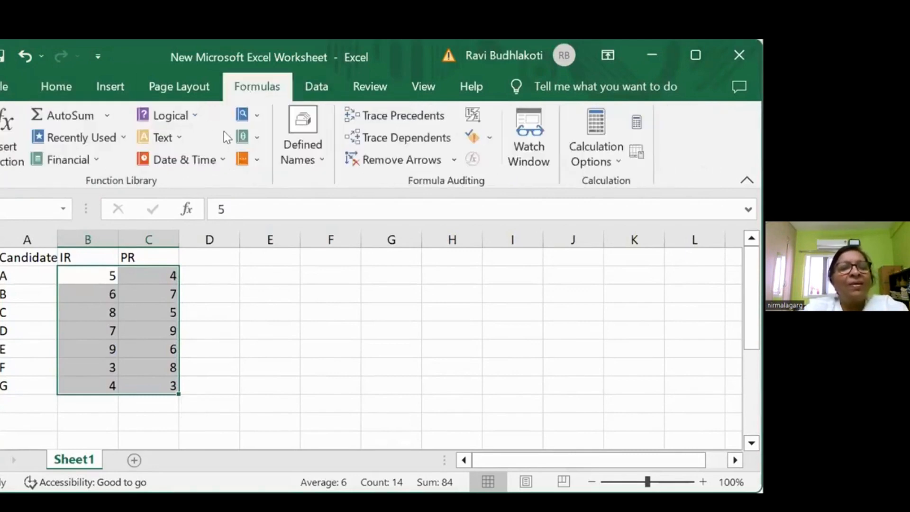
left_click(8, 129)
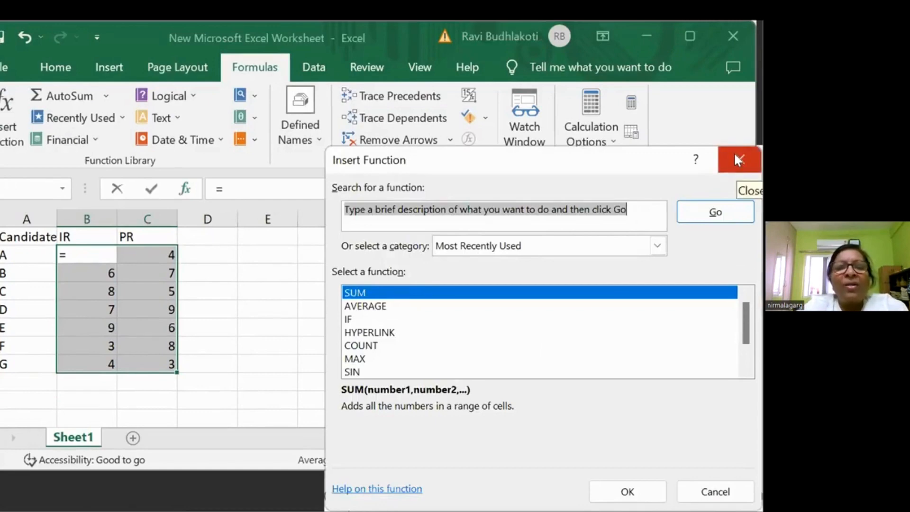
left_click(522, 212)
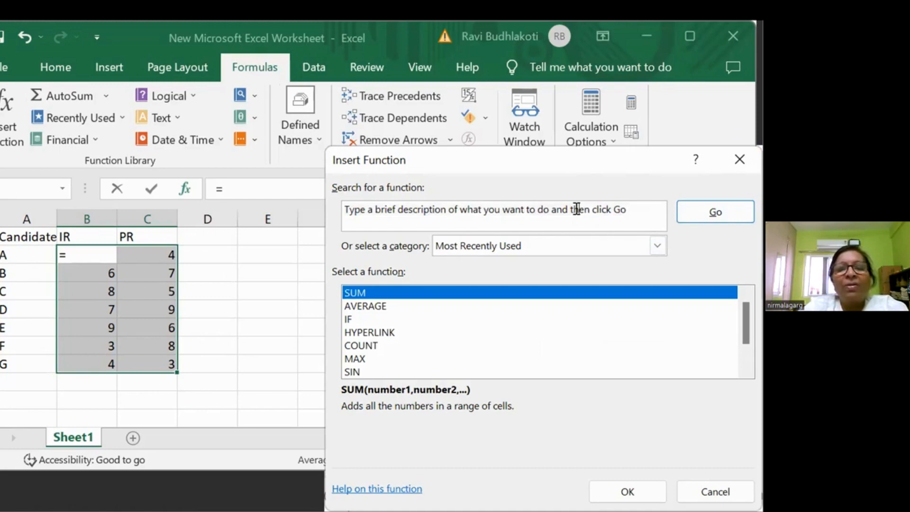
key("BackSpace")
key("BackSpace")
key("BackSpace")
key("BackSpace")
key("BackSpace")
key("BackSpace")
key("BackSpace")
key("BackSpace")
key("BackSpace")
key("BackSpace")
key("BackSpace")
key("BackSpace")
key("BackSpace")
key("BackSpace")
key("BackSpace")
key("BackSpace")
key("BackSpace")
key("BackSpace")
key("BackSpace")
key("BackSpace")
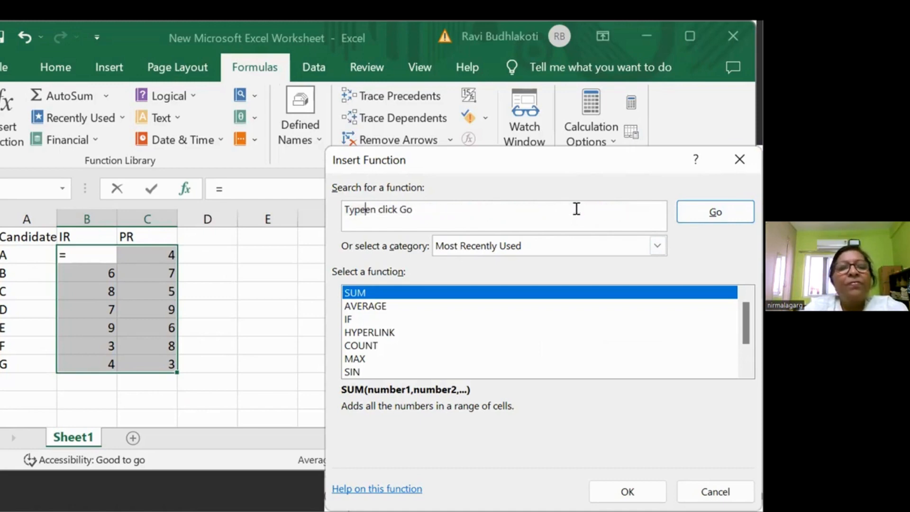
key("BackSpace")
key("BackSpace")
key("BackSpace")
key("BackSpace")
key("BackSpace")
key("BackSpace")
key("BackSpace")
key("BackSpace")
key("BackSpace")
key("BackSpace")
key("BackSpace")
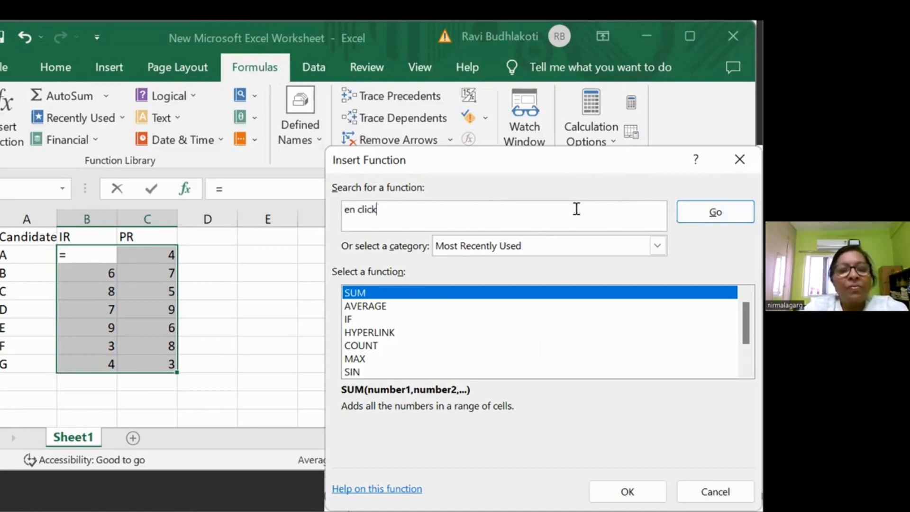
type("cORR")
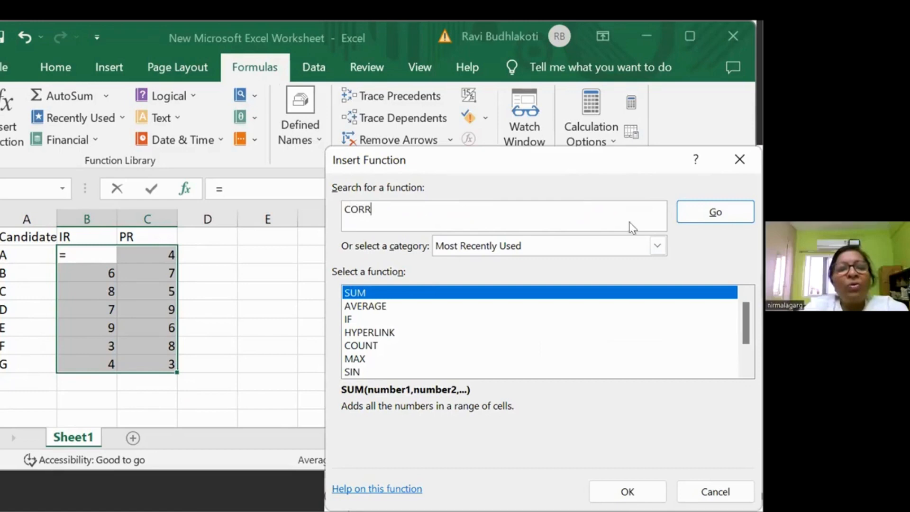
left_click(697, 208)
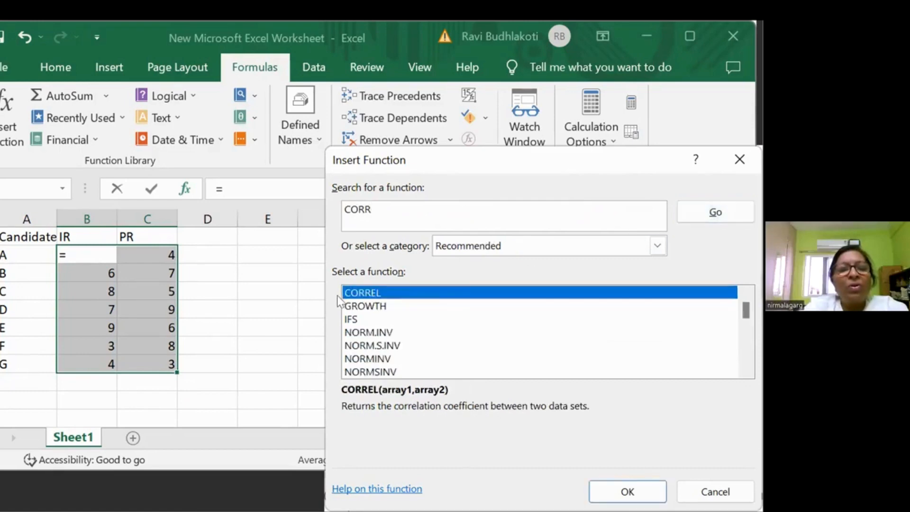
double_click(362, 291)
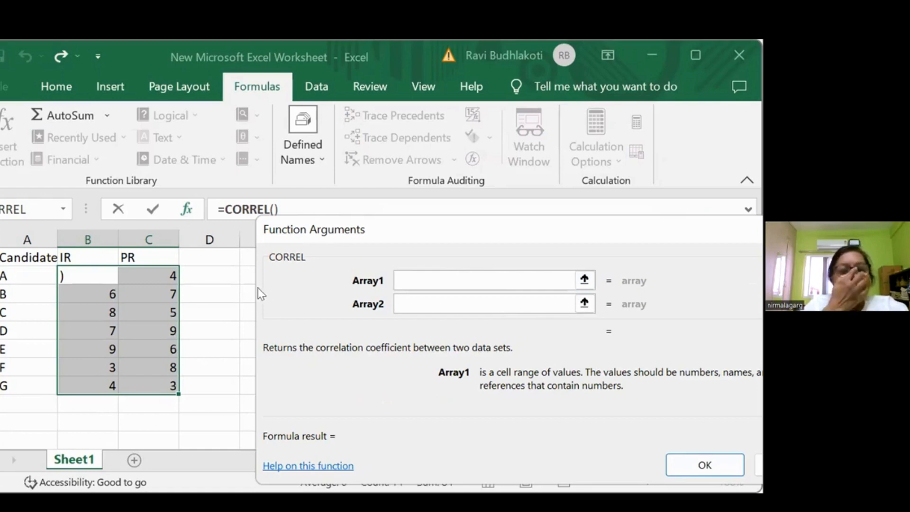
left_click(103, 279)
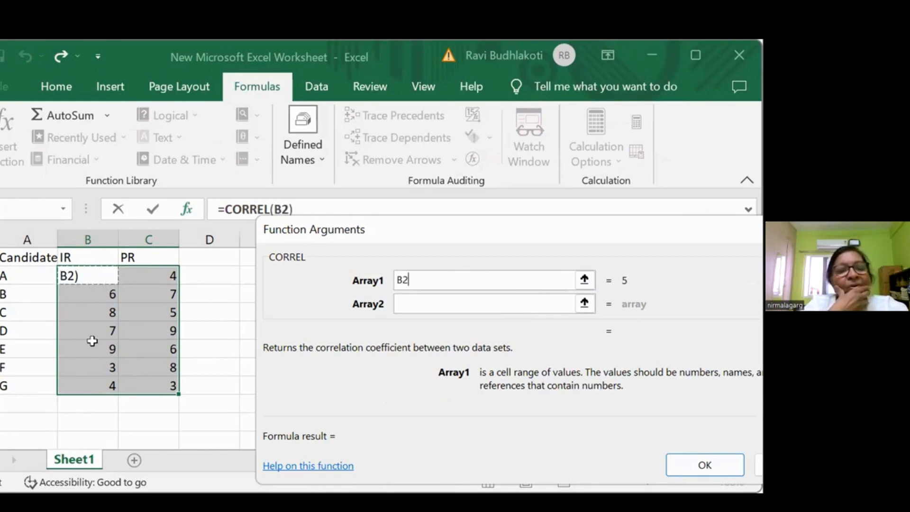
left_click_drag(90, 384, 85, 276)
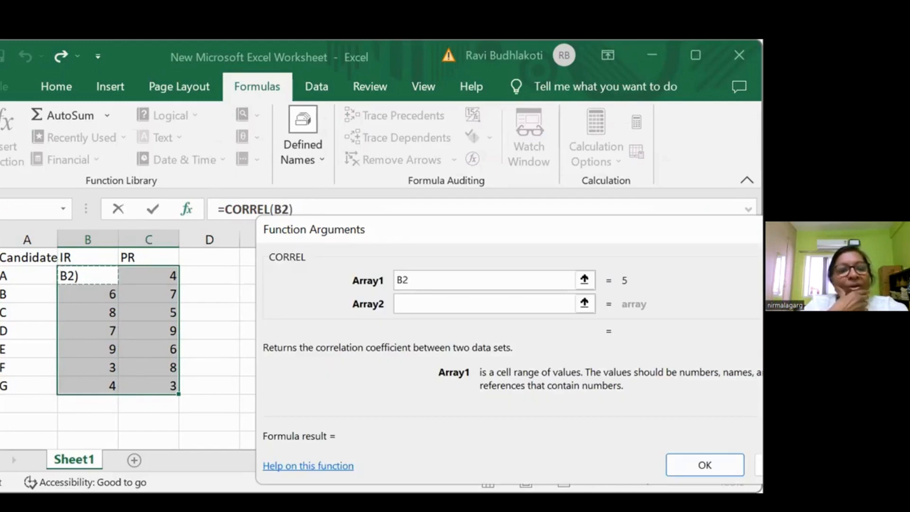
key("Escape")
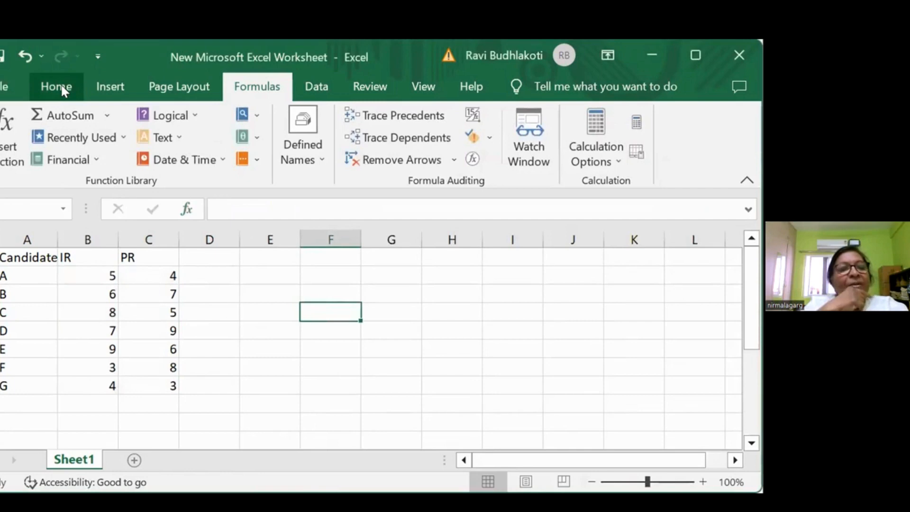
Step: Start a CORREL function in the empty cell F4, beside the score table
left_click(5, 128)
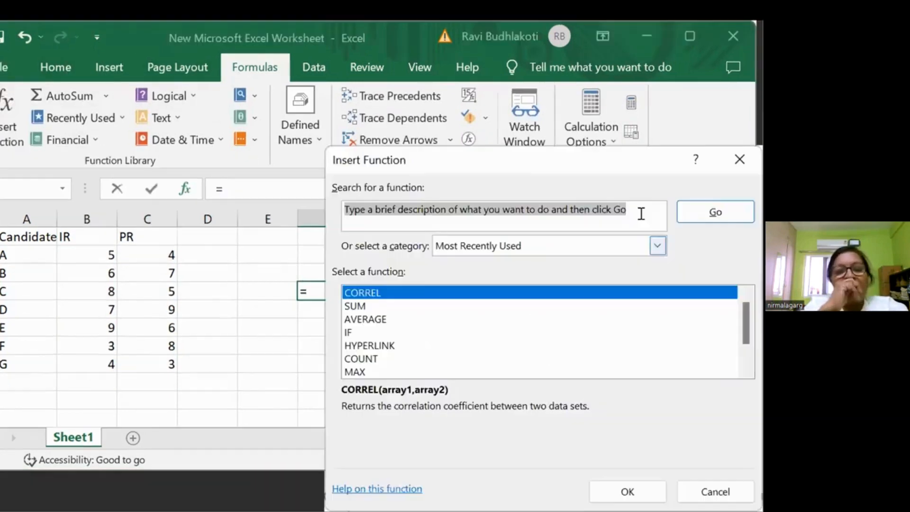
left_click(640, 214)
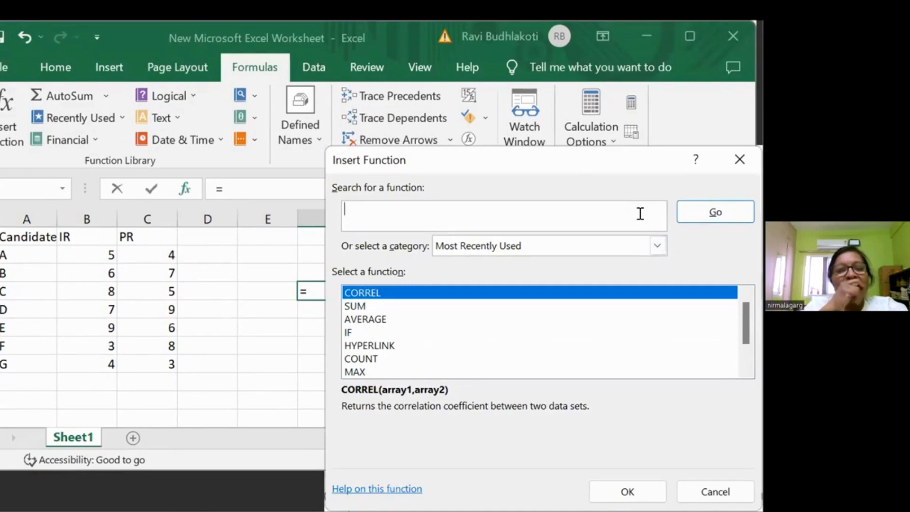
left_click(507, 298)
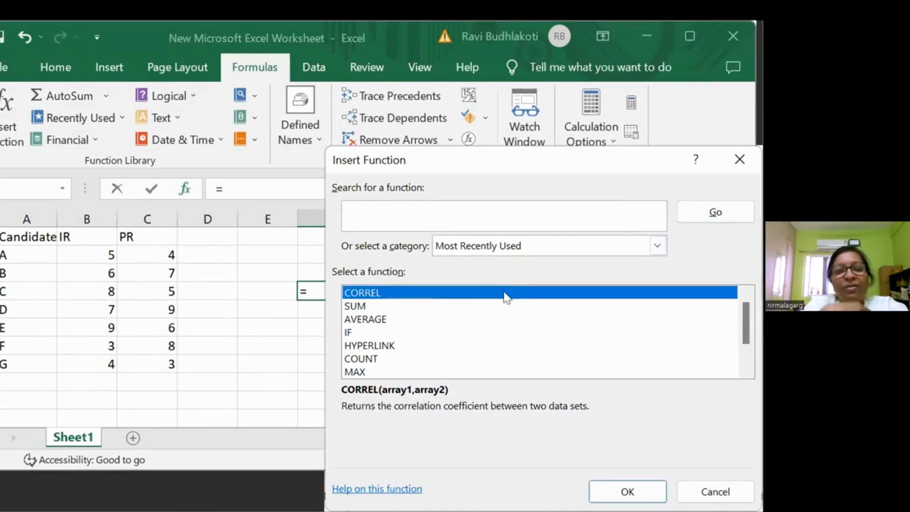
double_click(506, 298)
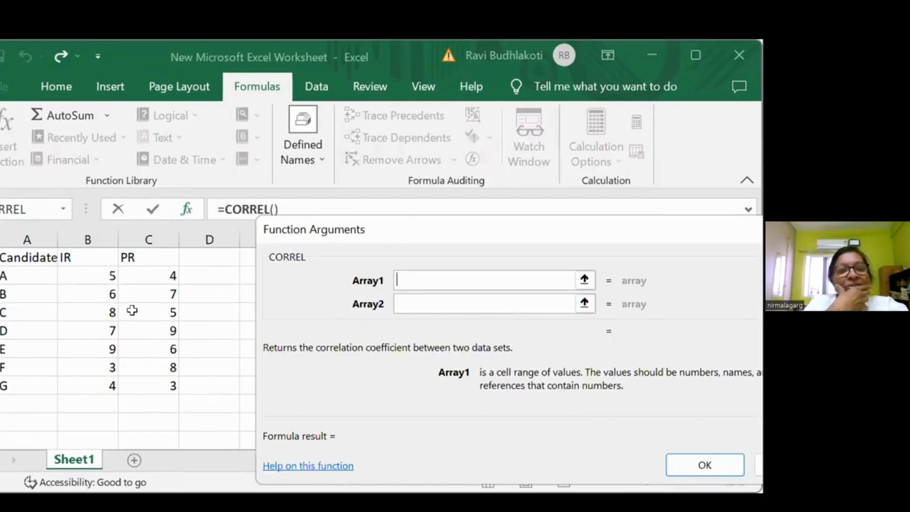
Step: Set CORREL's Array1 to B2:B8 and Array2 to C2:C8, accept the function, and check the ranges used by the formula in F4
left_click(92, 273)
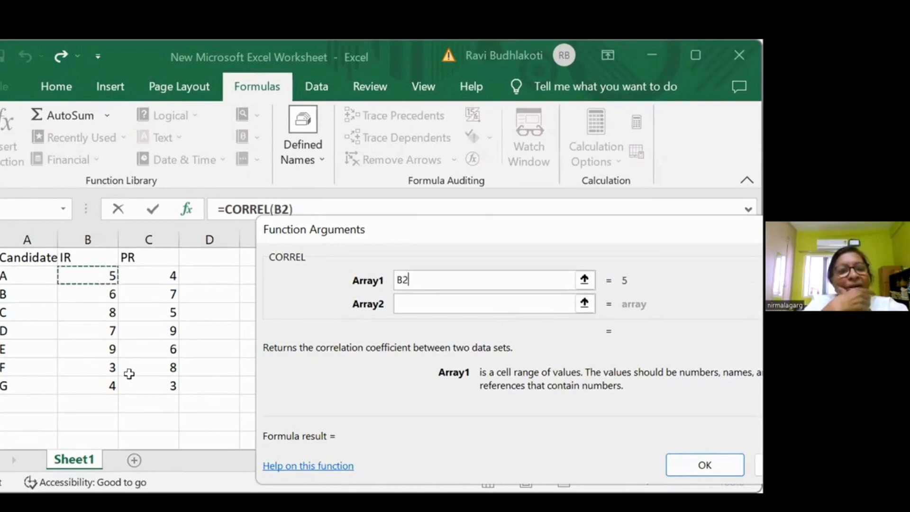
key("ctrl+shift+Down")
left_click(509, 302)
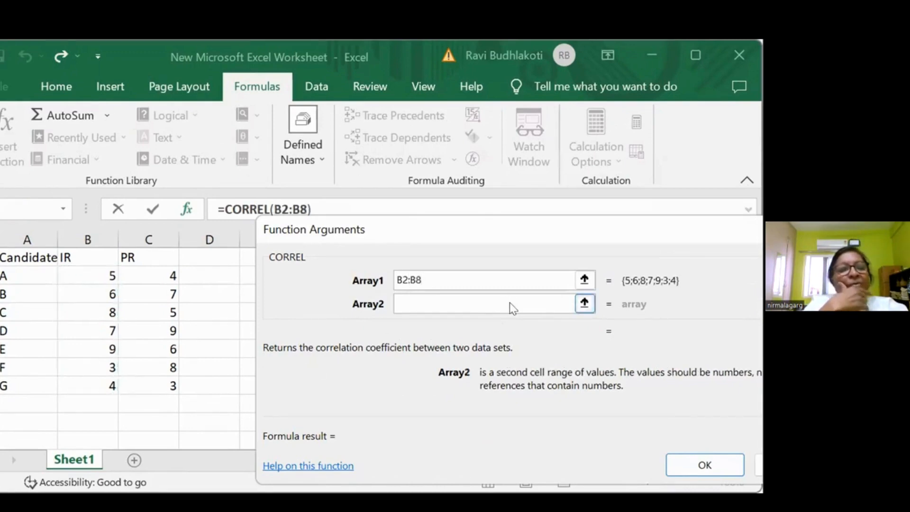
left_click(171, 272)
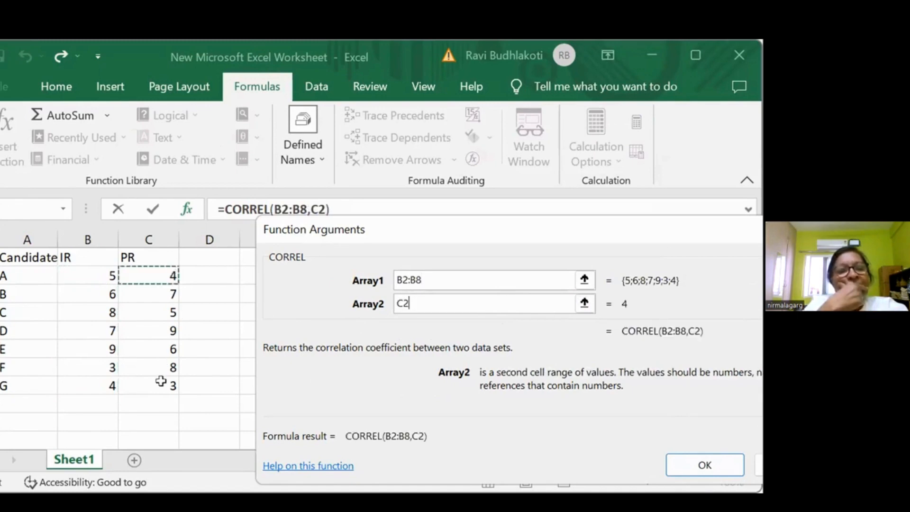
type(":C8")
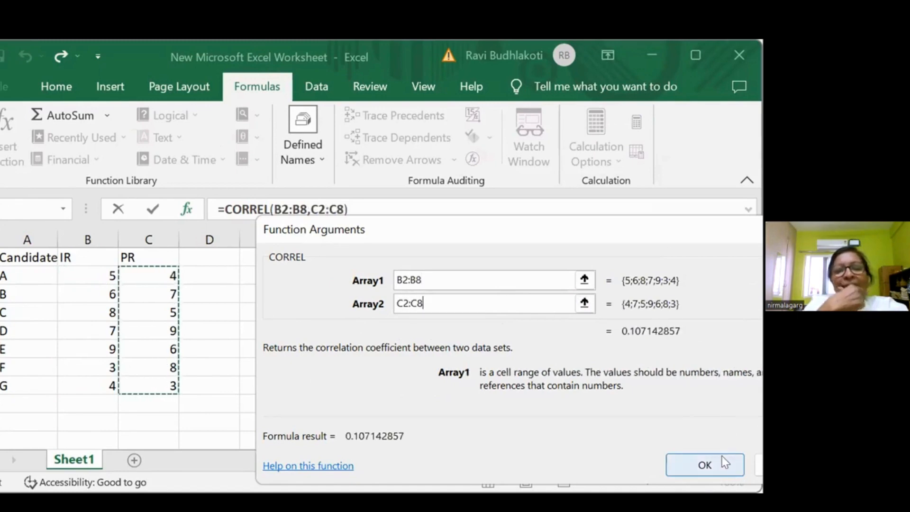
left_click(722, 456)
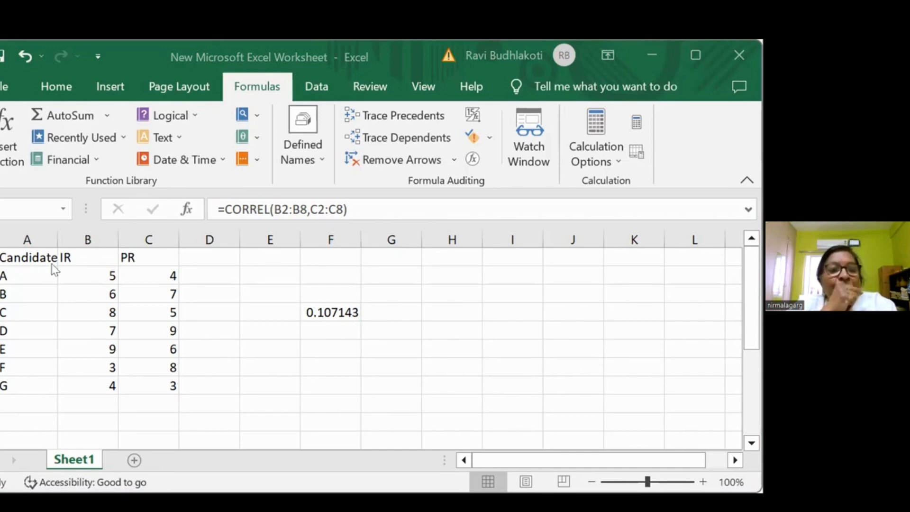
key("F2")
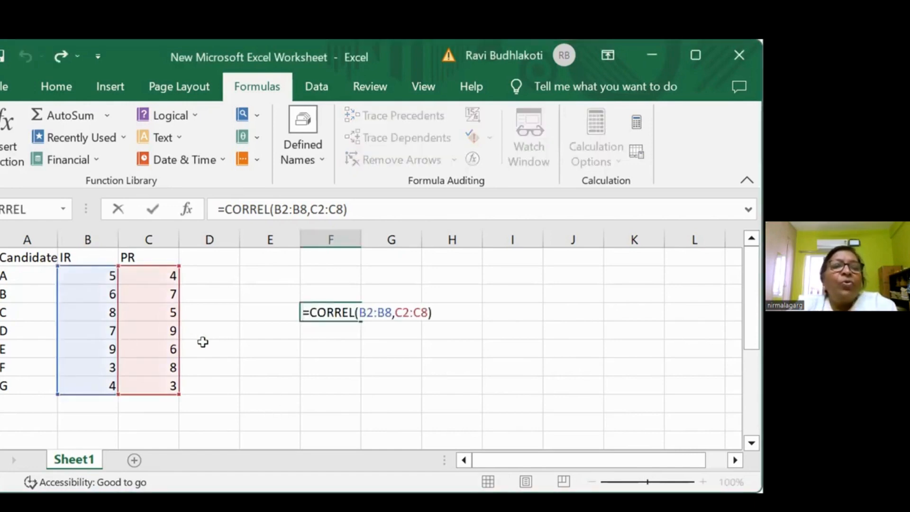
key("Return")
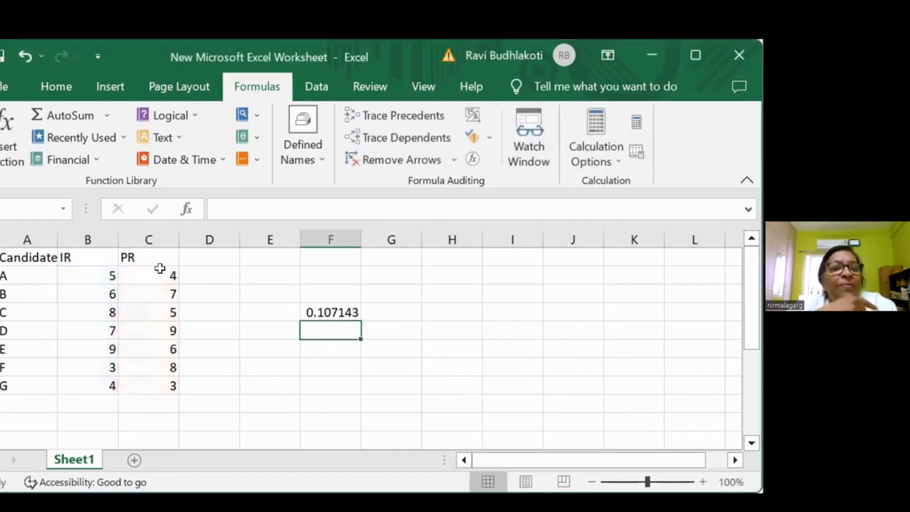
Step: Insert a markers-only scatter chart of the IR and PR scores in B2:C8 and select its data series
left_click_drag(163, 273, 105, 384)
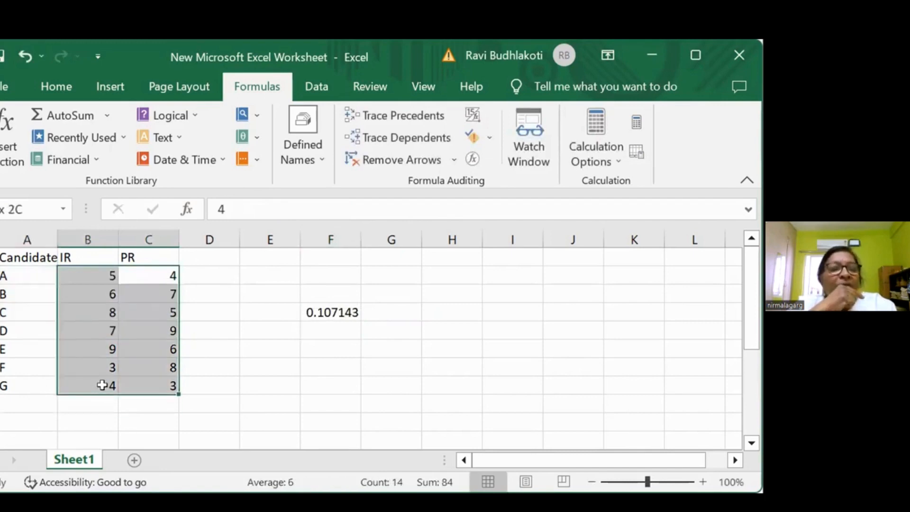
left_click(120, 86)
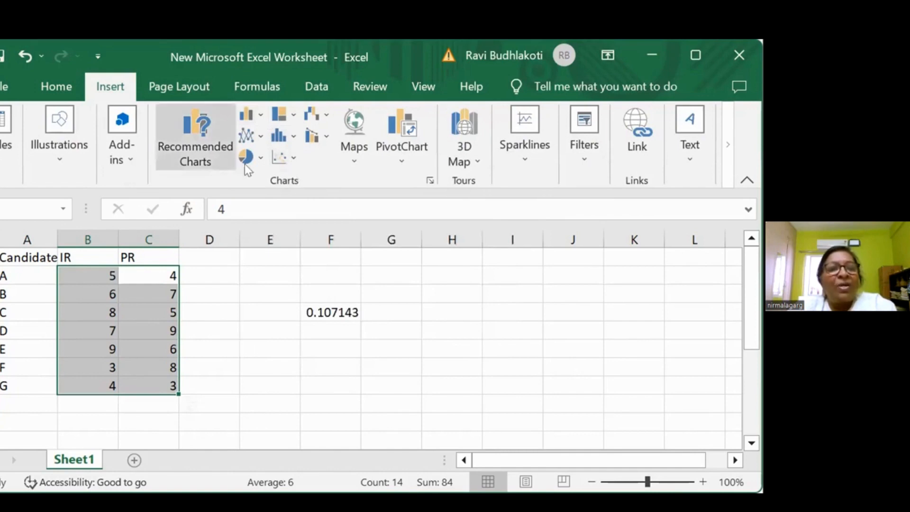
left_click(280, 159)
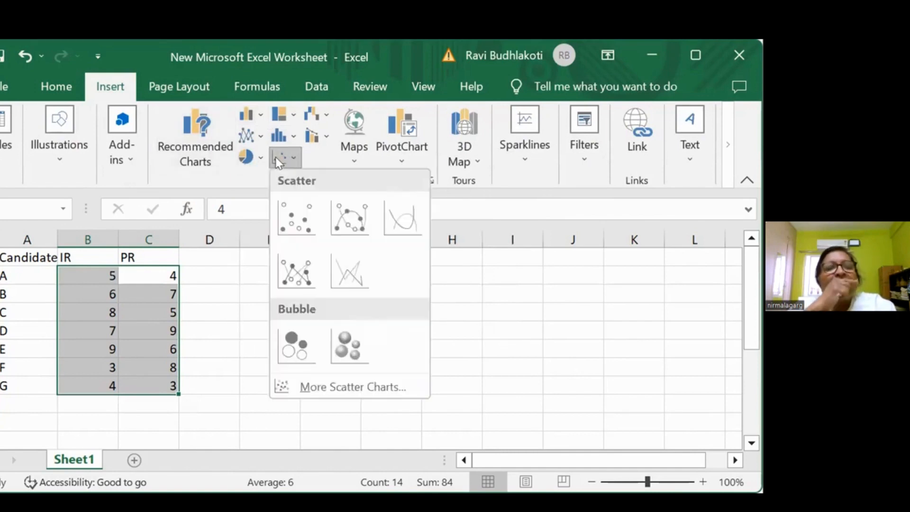
left_click(289, 214)
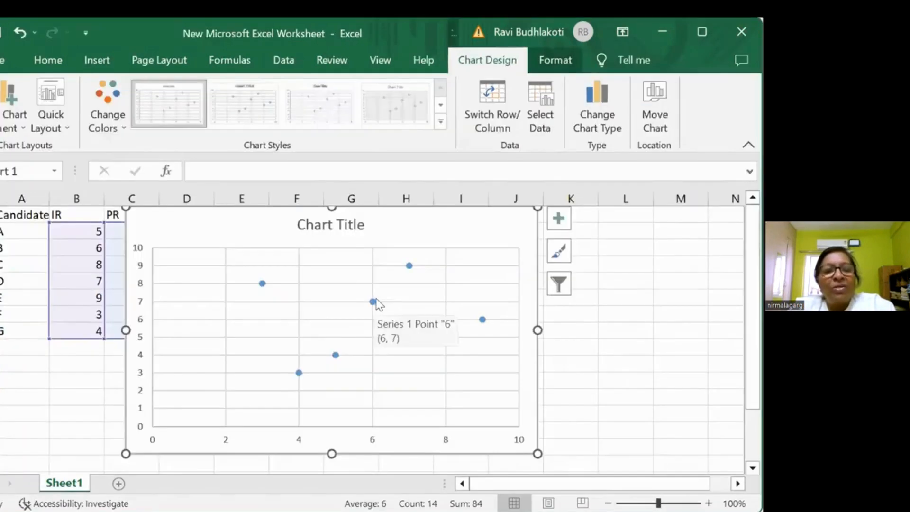
left_click(415, 353)
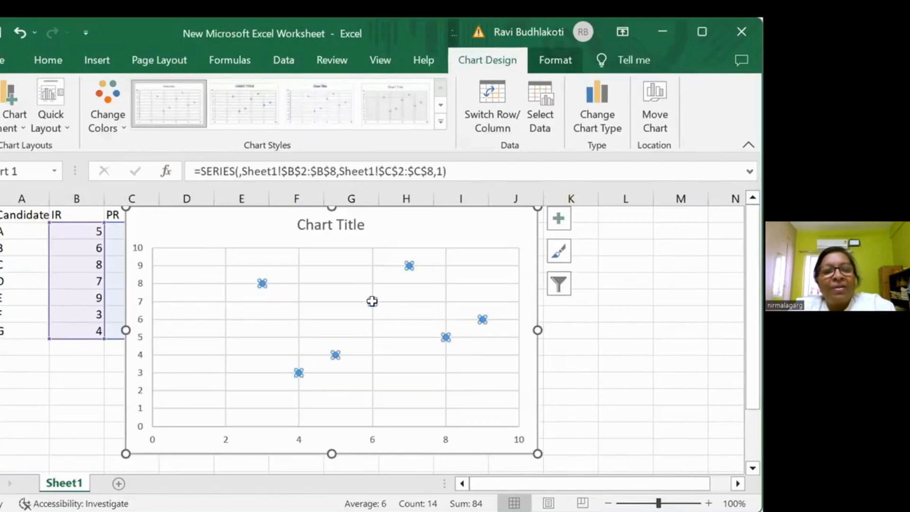
Step: Add a linear trendline to the scatter chart's data series and close its formatting options
right_click(373, 302)
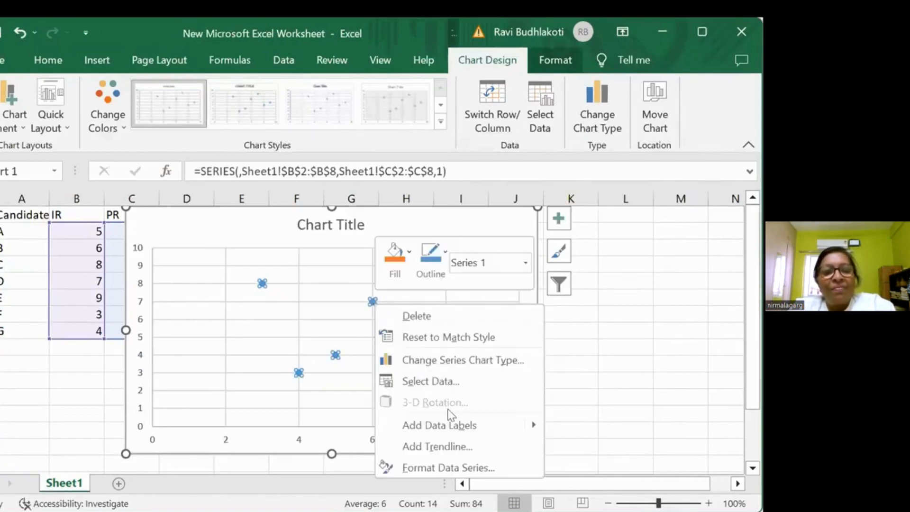
left_click(452, 444)
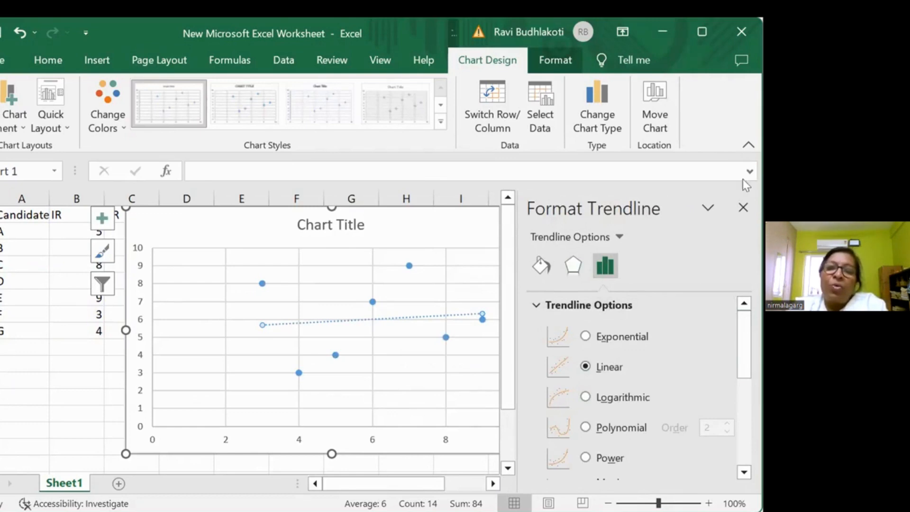
left_click(744, 209)
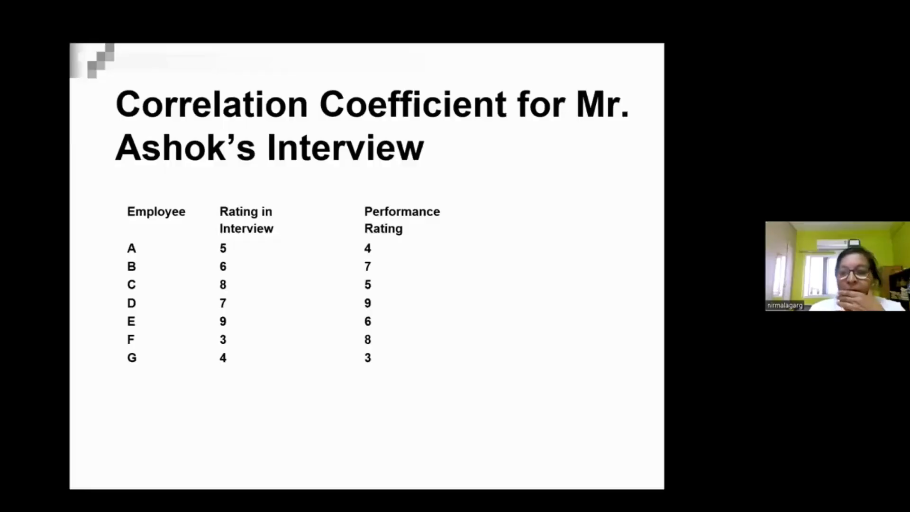
left_click(512, 363)
left_click(512, 363)
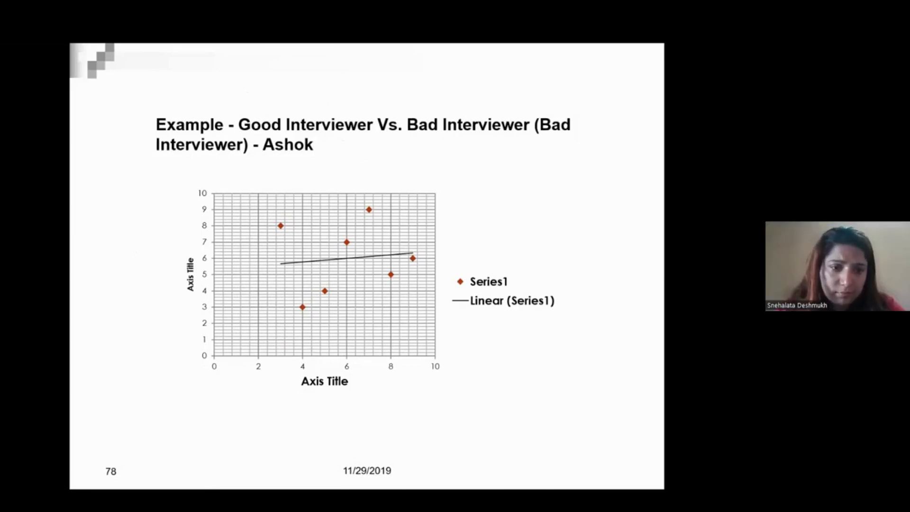
key("Right")
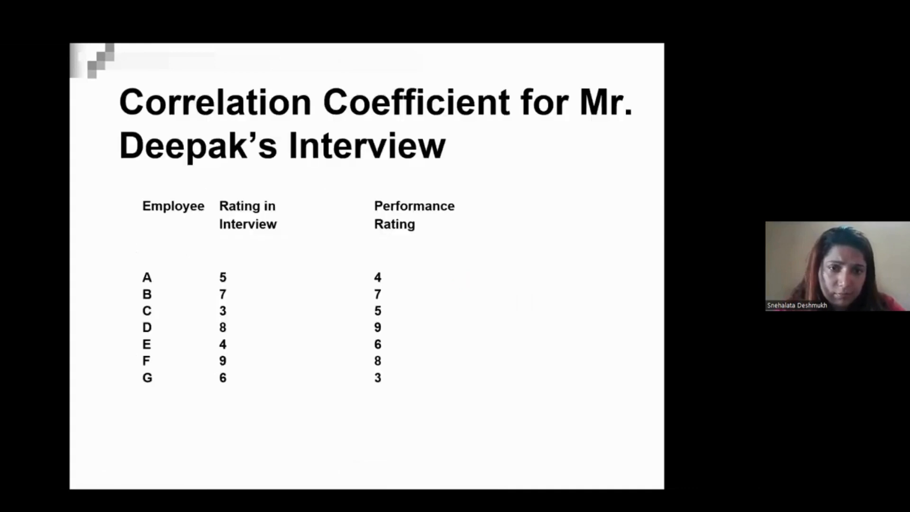
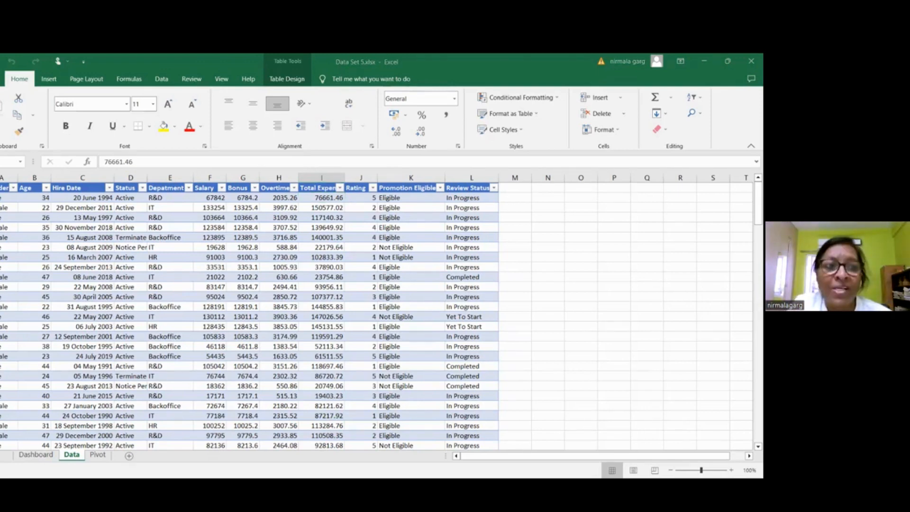
Step: Open the Excel add-ins manager from the program options and accept it with Analysis ToolPak enabled
key("alt+f")
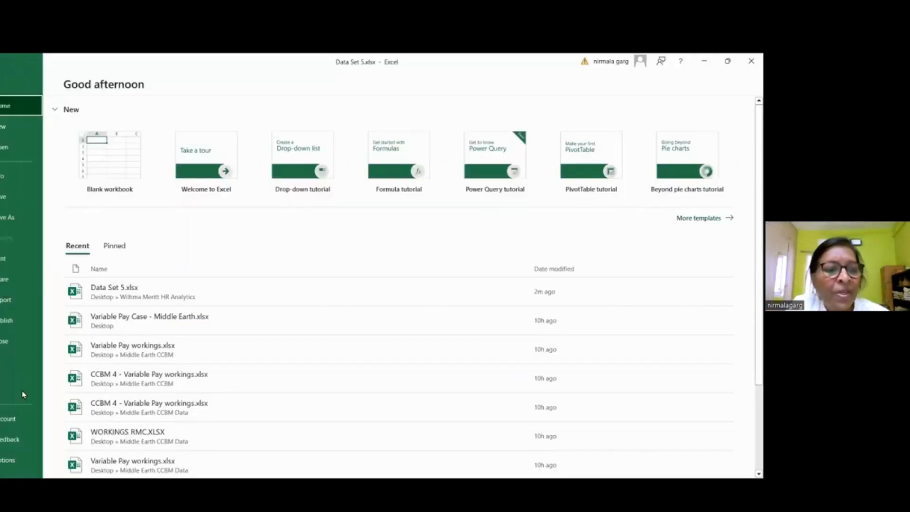
left_click(12, 460)
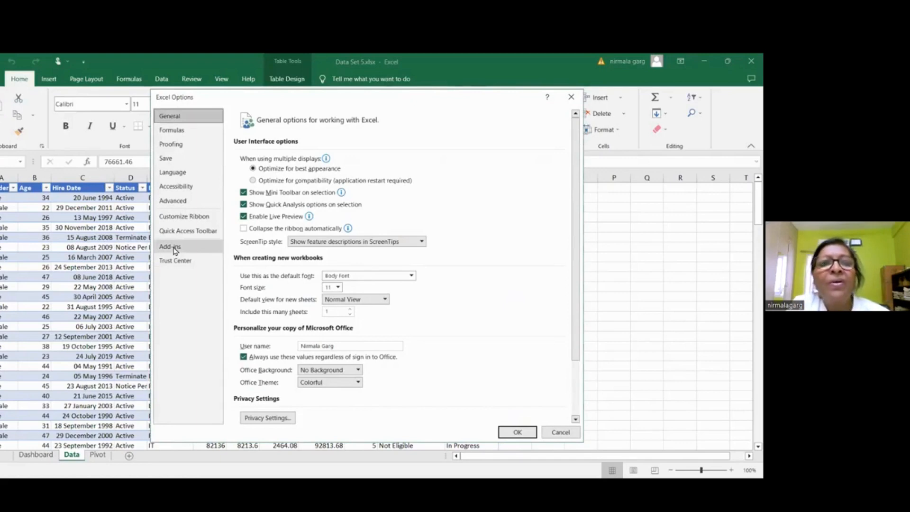
left_click(173, 248)
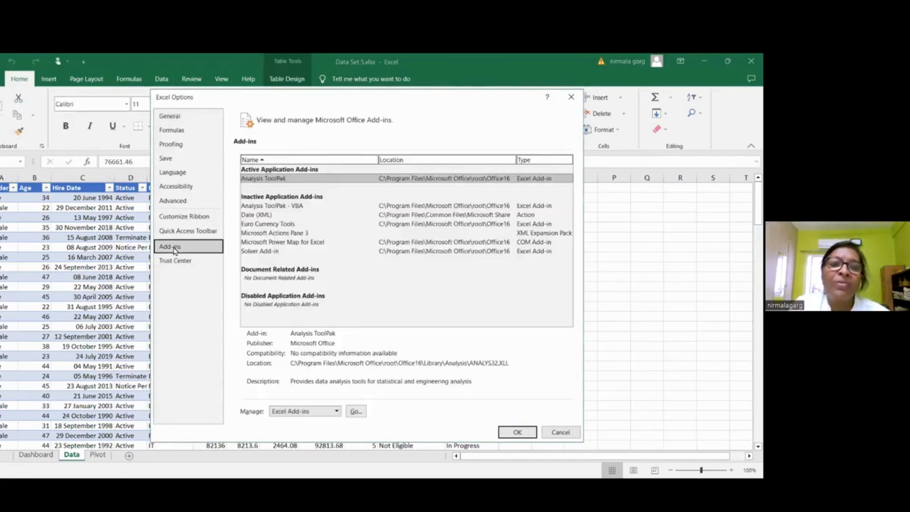
left_click(252, 183)
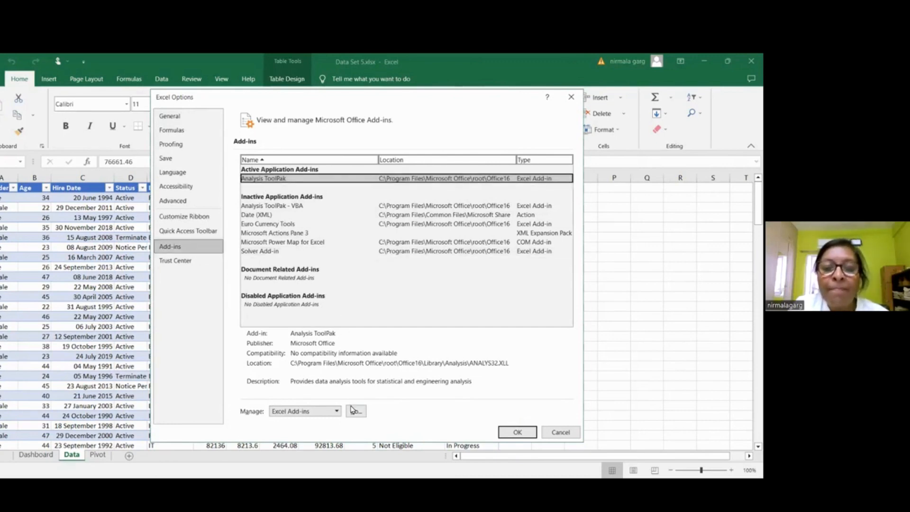
left_click(354, 413)
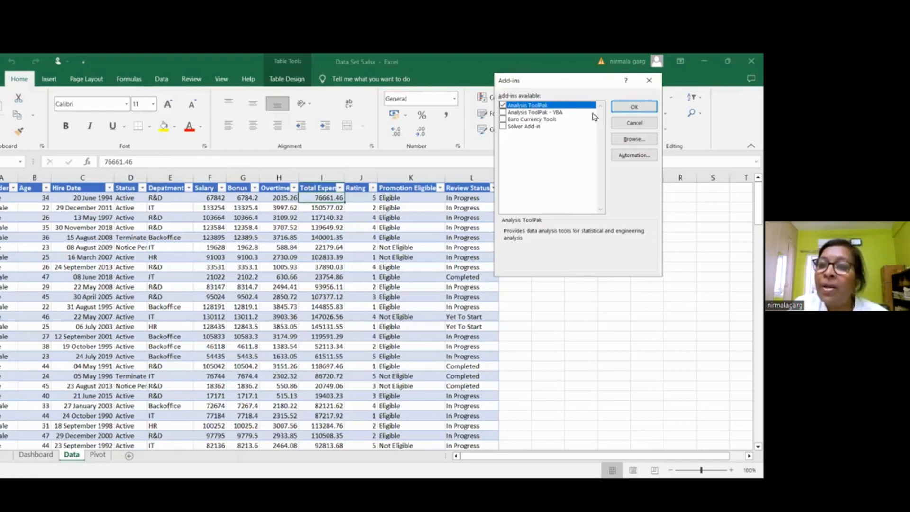
left_click(634, 107)
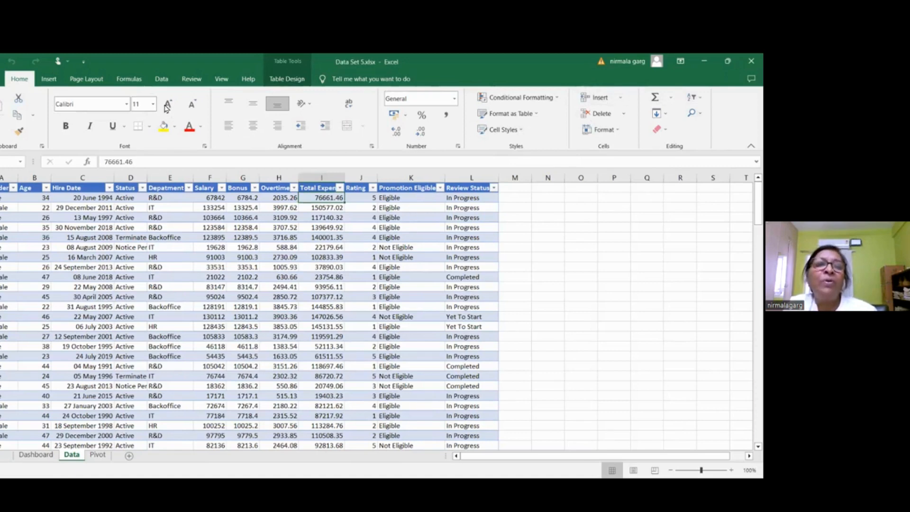
Step: Open the Descriptive Statistics tool from the data analysis tools, view its input and output options, and close it
left_click(162, 81)
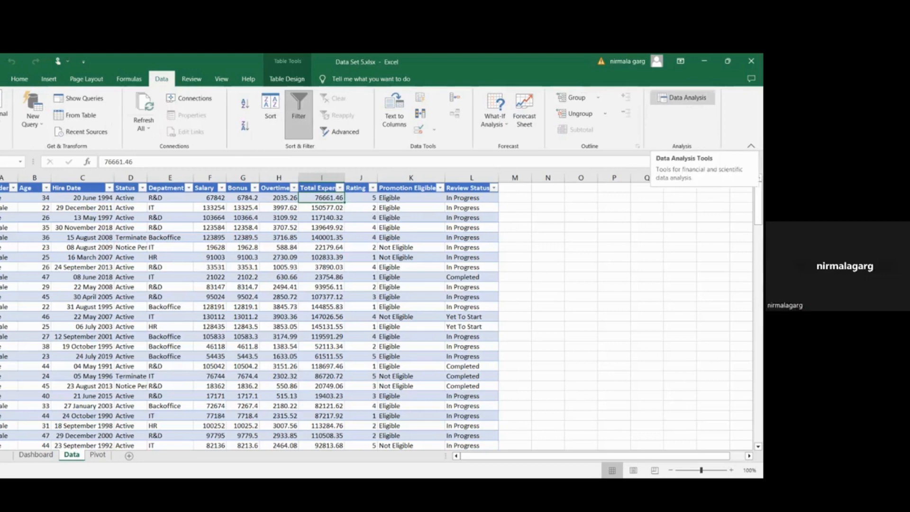
left_click(686, 97)
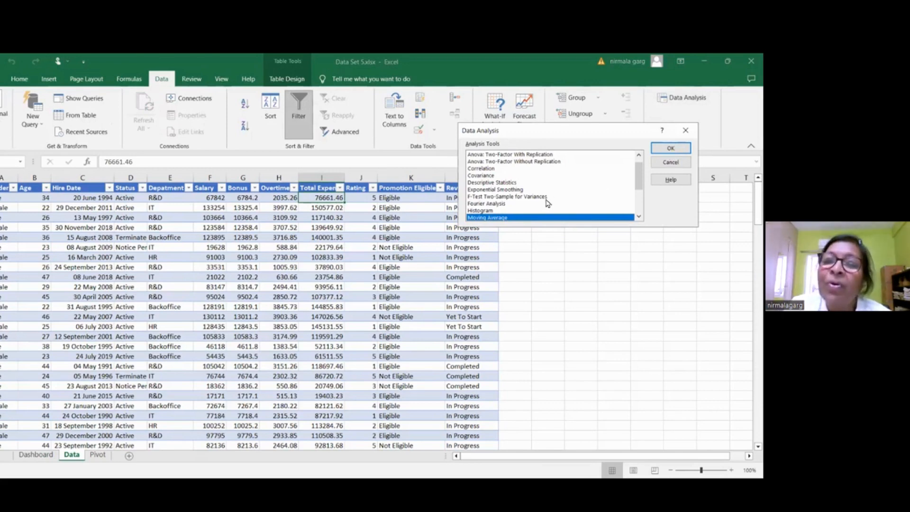
left_click(500, 184)
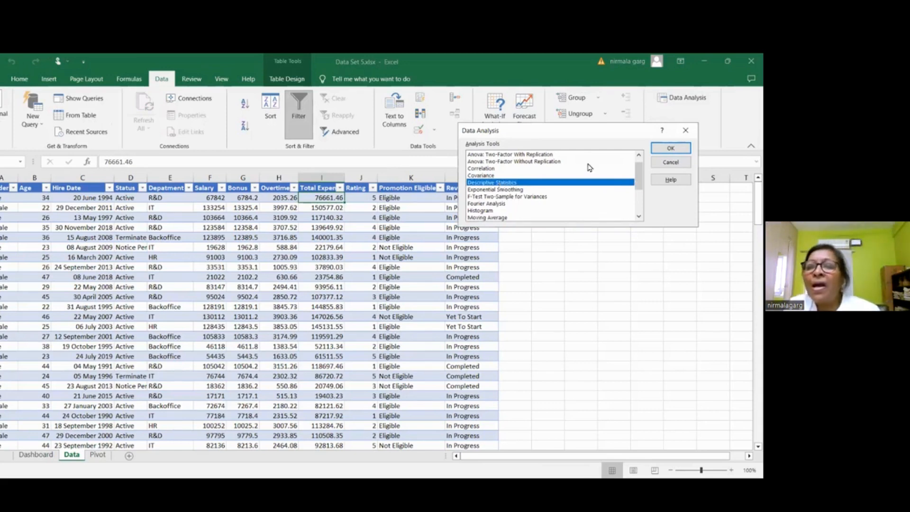
left_click(671, 149)
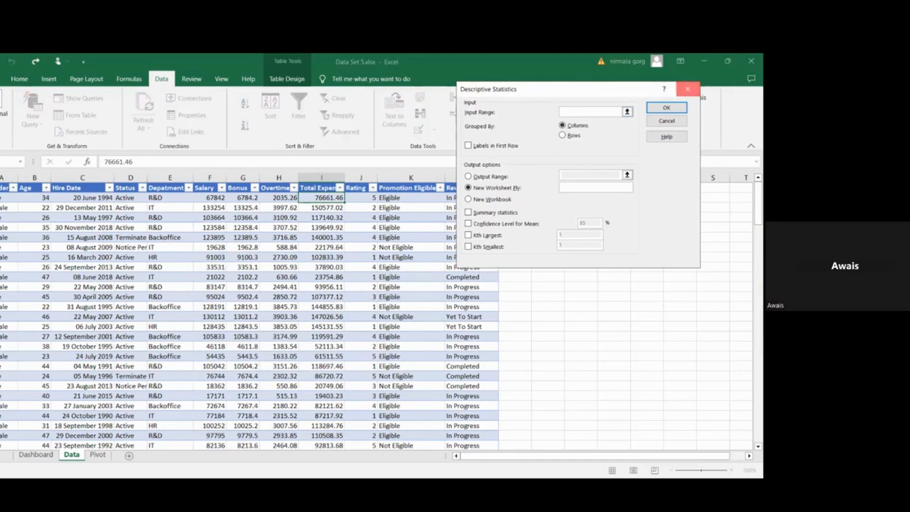
left_click(688, 89)
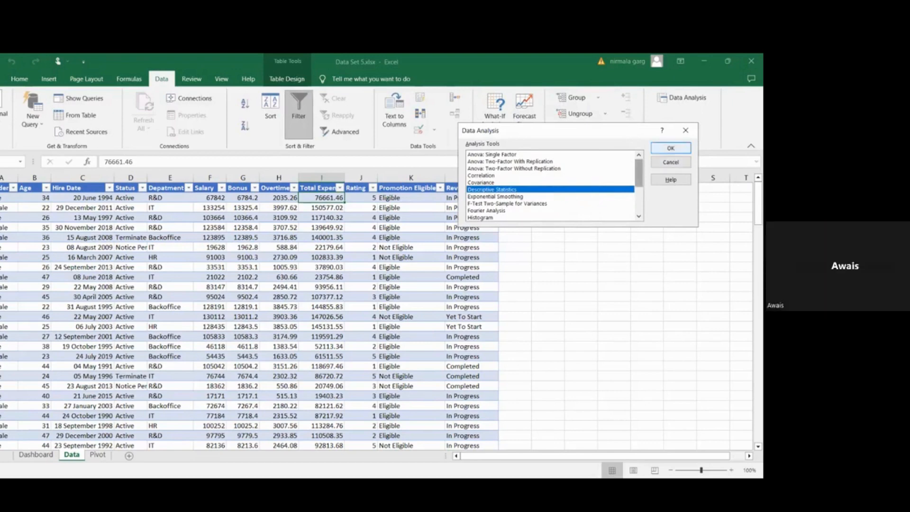
left_click(685, 131)
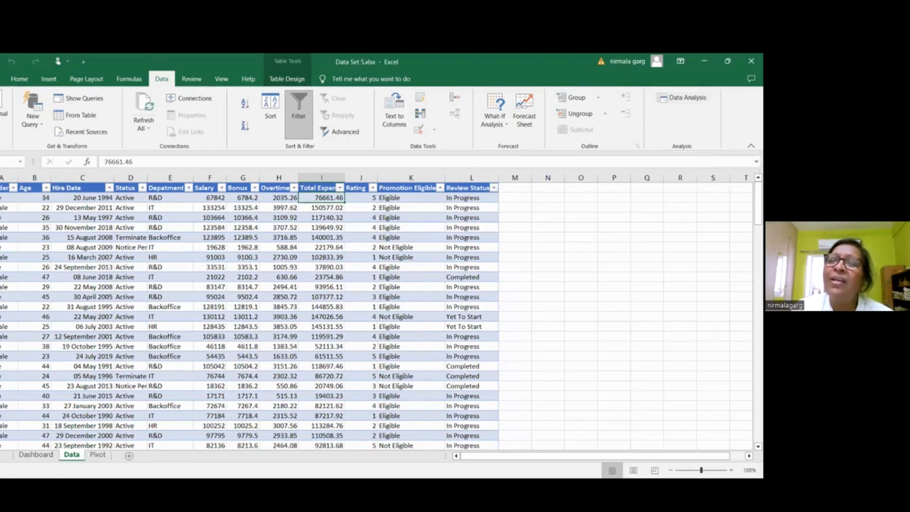
Step: Review the Analysis ToolPak entry in the add-ins options, then return to the worksheet
left_click(2, 78)
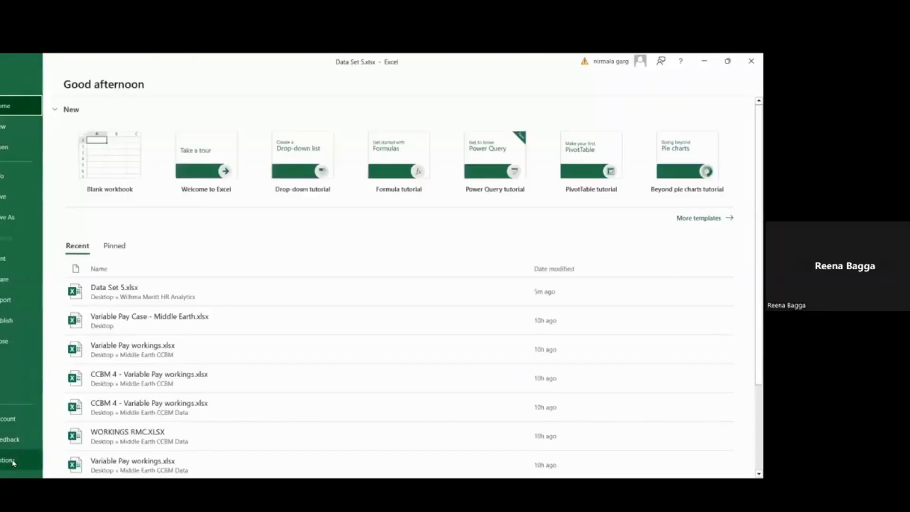
key("Escape")
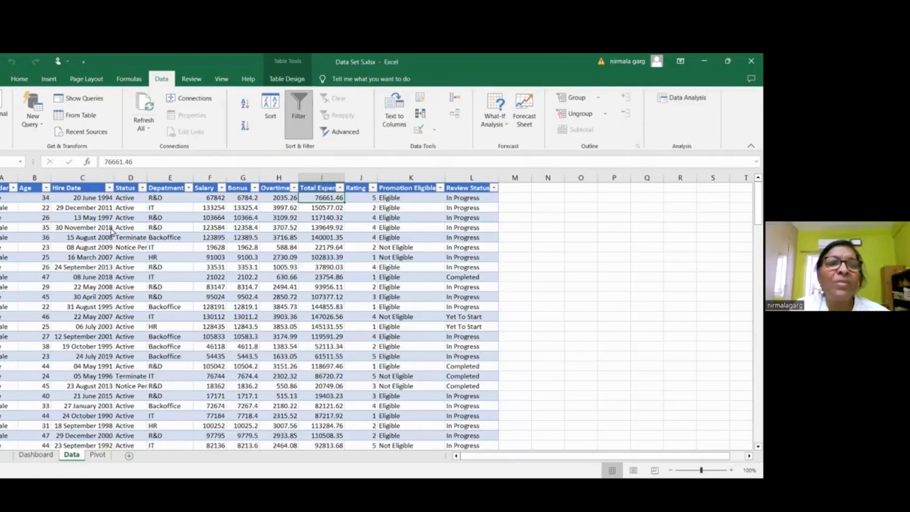
left_click(180, 248)
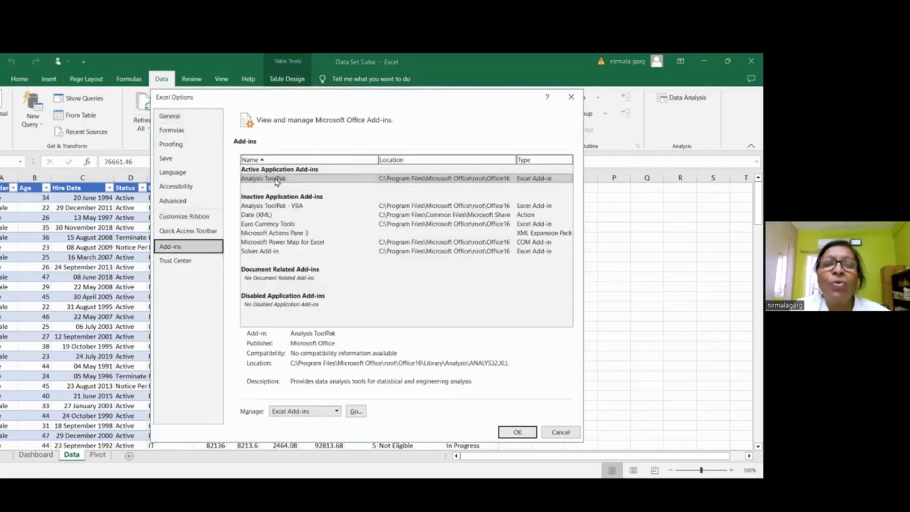
left_click(276, 180)
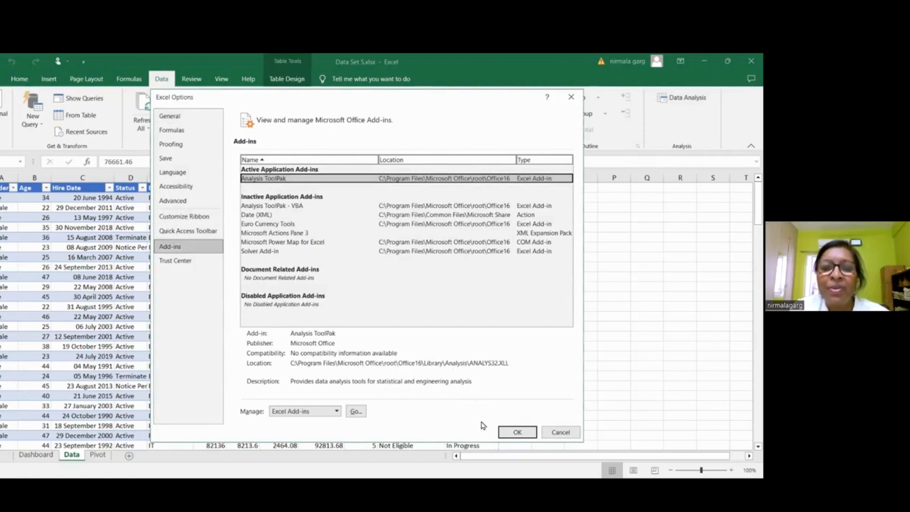
left_click(503, 432)
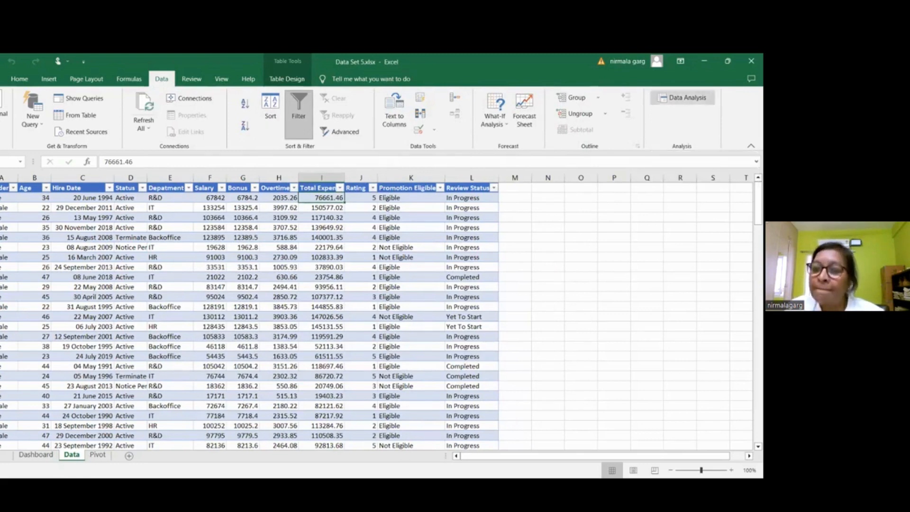
left_click(683, 97)
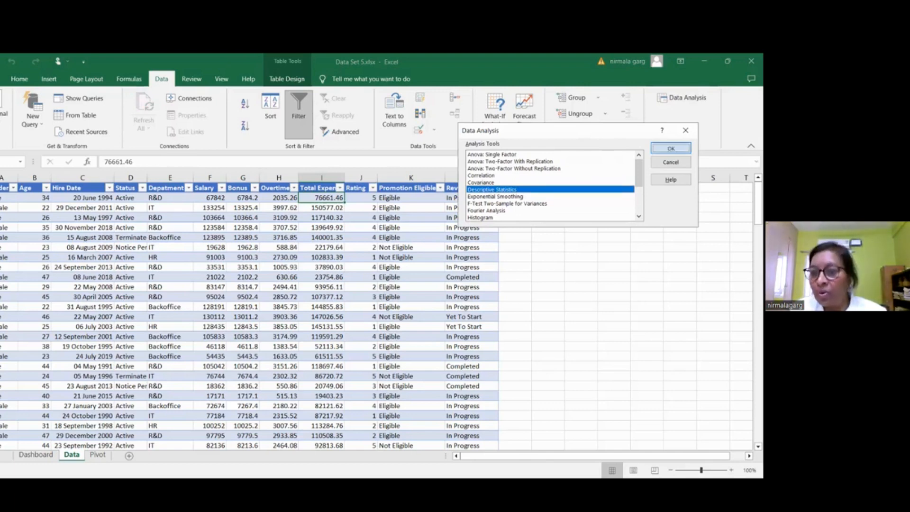
left_click(671, 148)
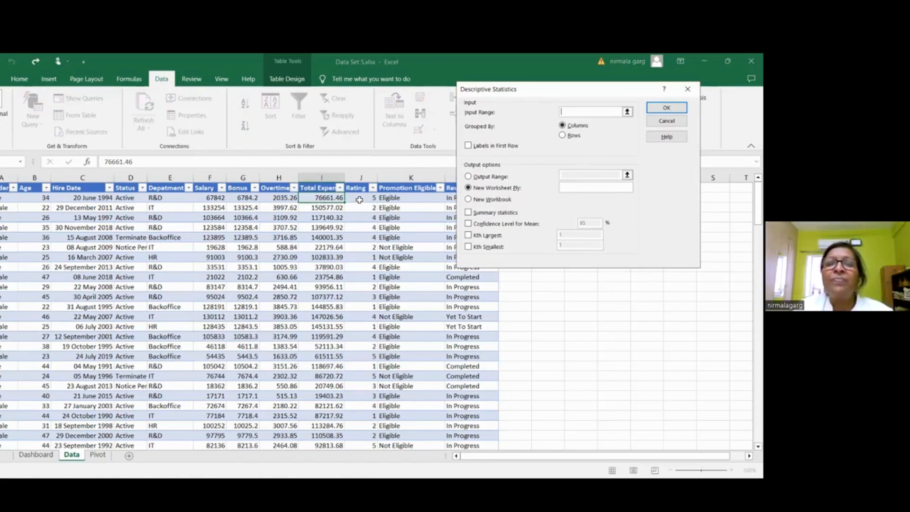
left_click(360, 200)
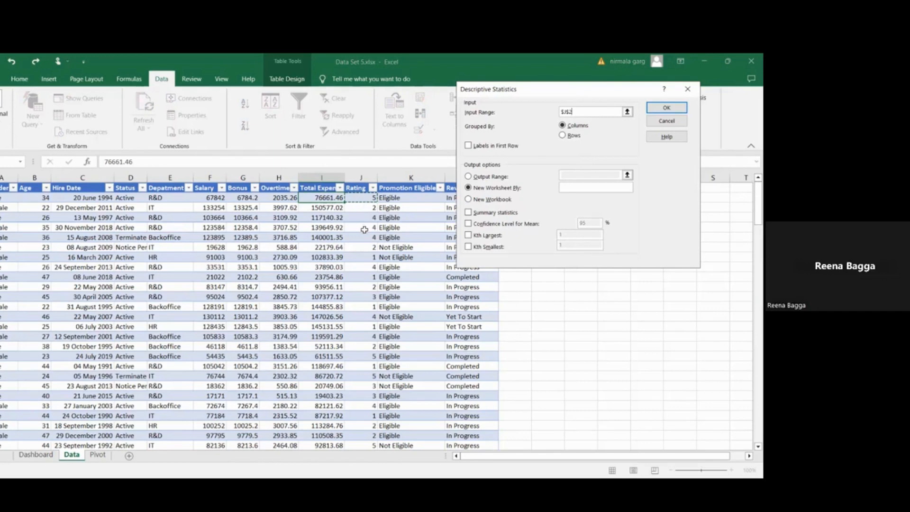
left_click(364, 229, "shift")
left_click(364, 230)
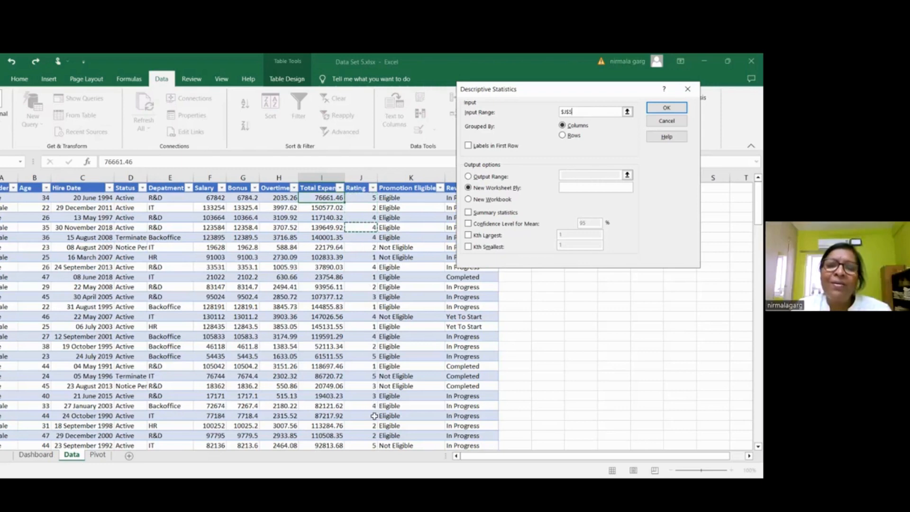
left_click_drag(374, 417, 375, 421)
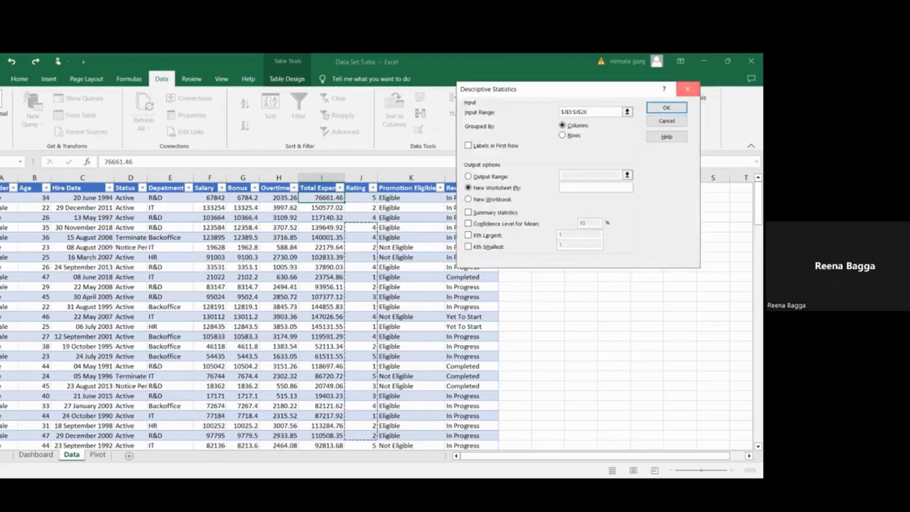
left_click(687, 89)
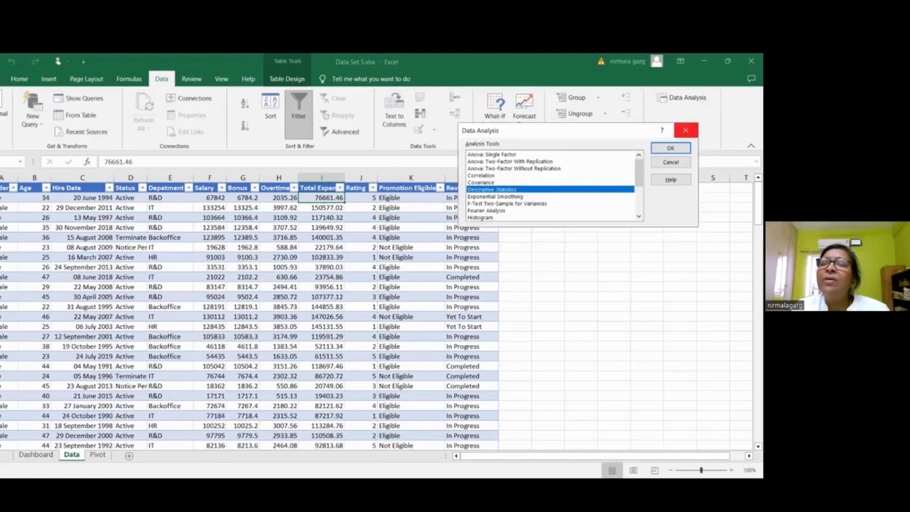
left_click(686, 130)
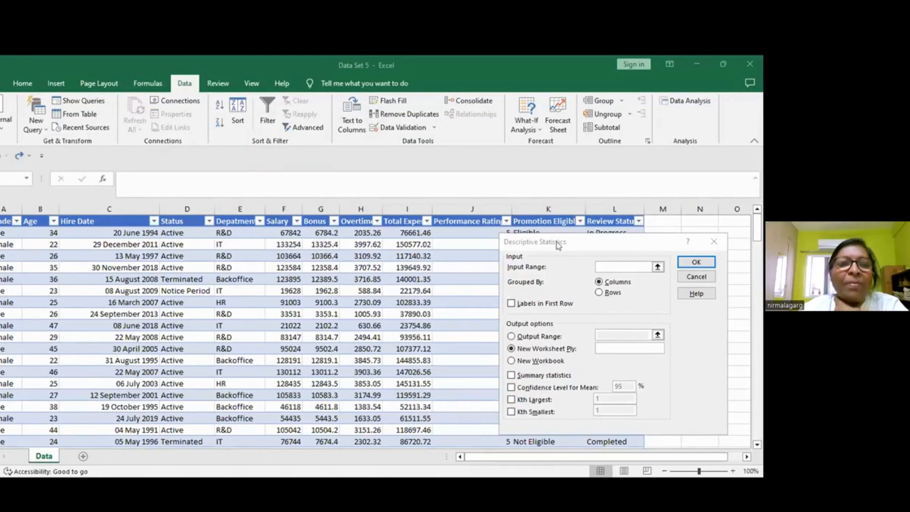
Step: Reposition the Descriptive Statistics dialog over the data table and clear the stray cell I19 from its input range
left_click(559, 244)
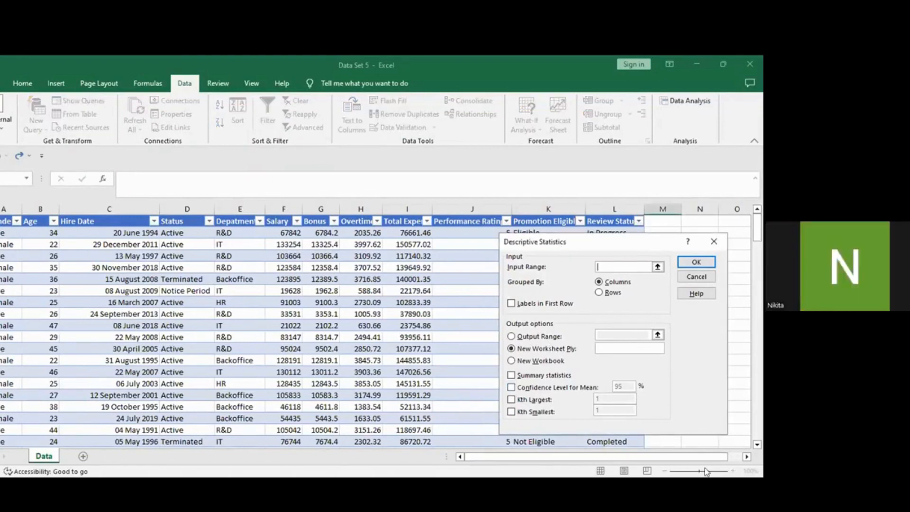
left_click(726, 472)
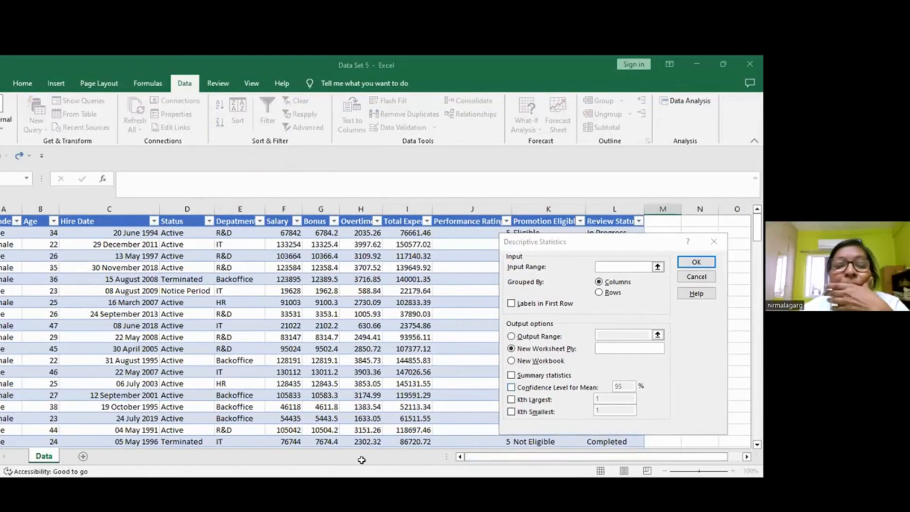
left_click(402, 428)
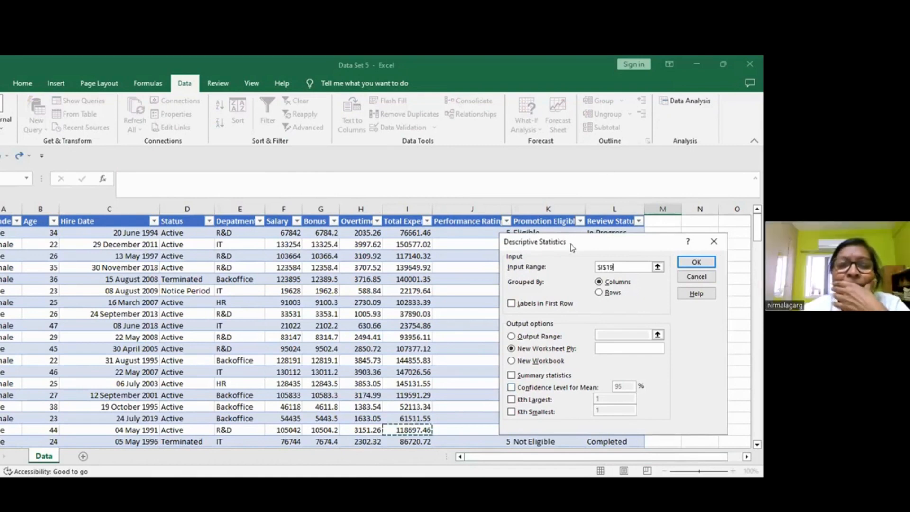
left_click_drag(567, 242, 475, 221)
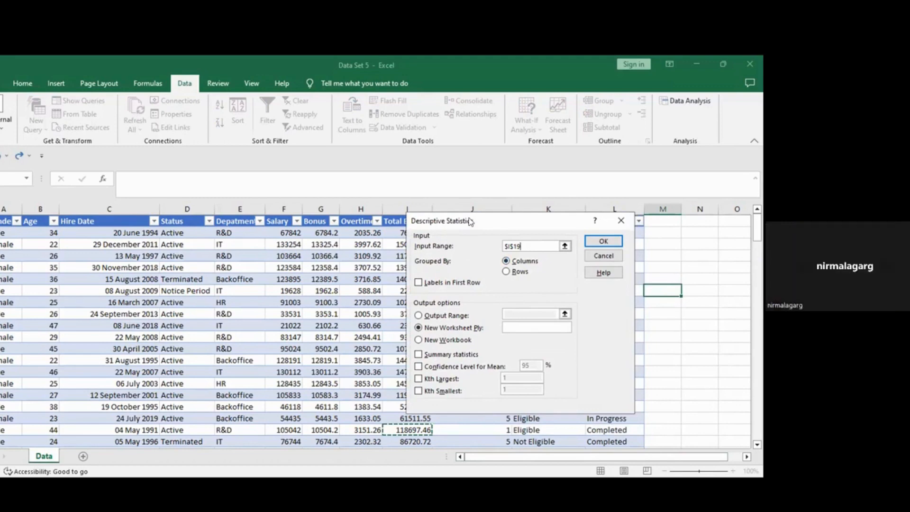
key("BackSpace")
key("BackSpace")
key("BackSpace")
key("BackSpace")
key("BackSpace")
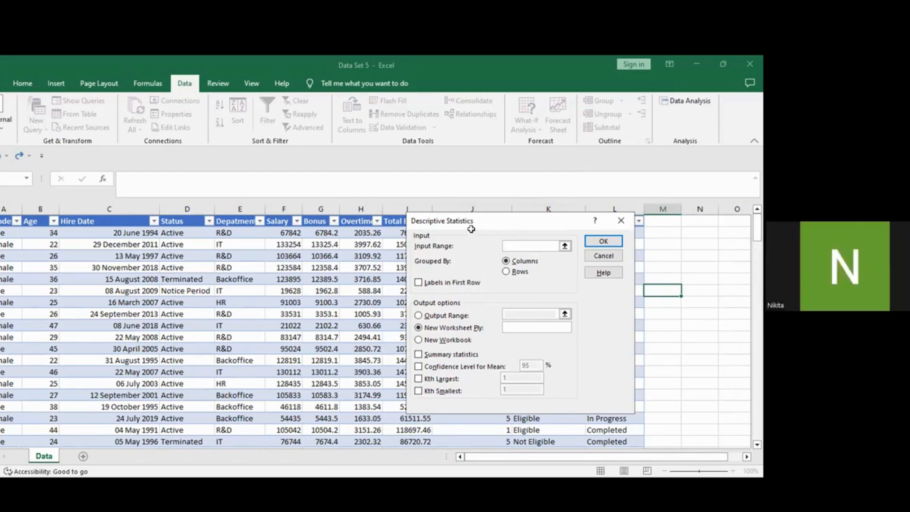
Step: Try to set the Descriptive Statistics input range to the Performance Rating values J2:J161, then clear the range
left_click_drag(497, 221, 647, 213)
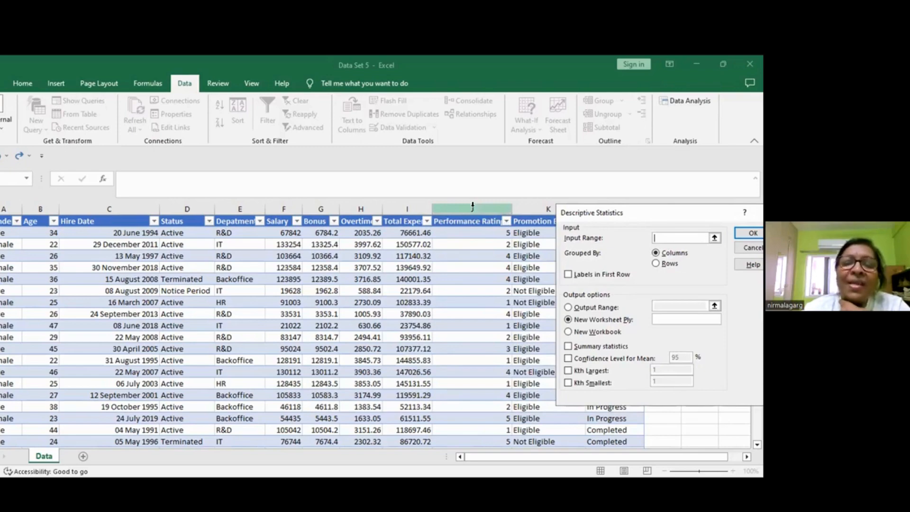
left_click(471, 232)
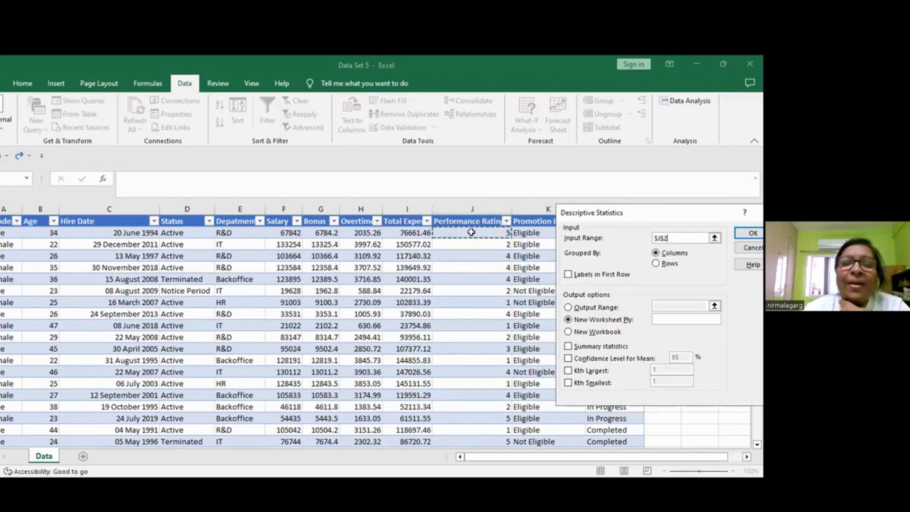
left_click_drag(471, 232, 480, 420)
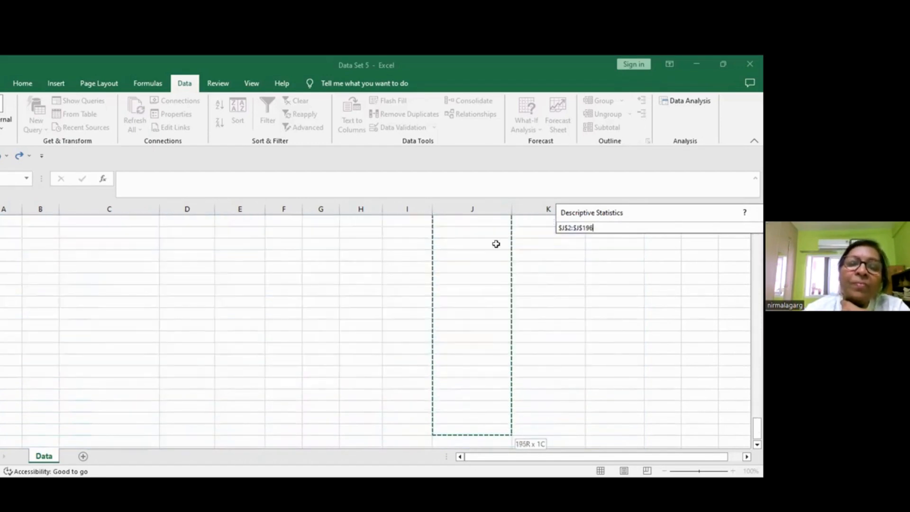
left_click_drag(487, 199, 481, 226)
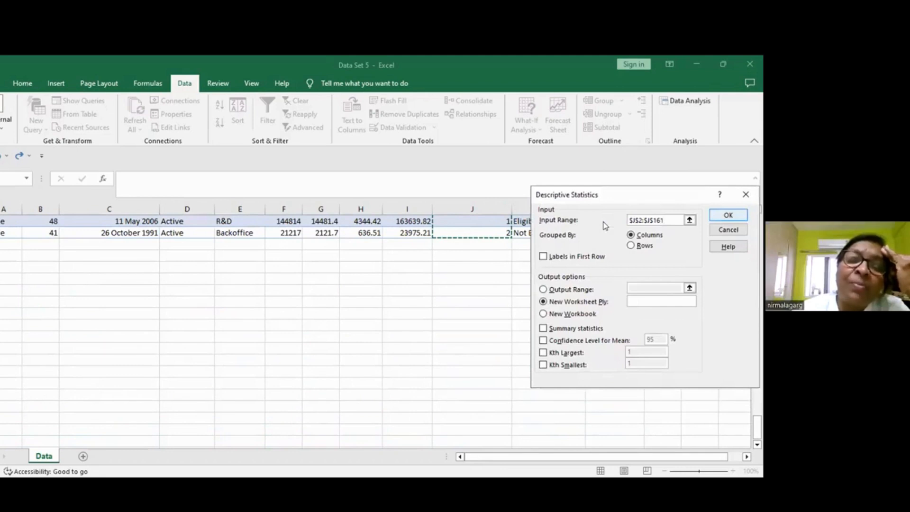
left_click(477, 253)
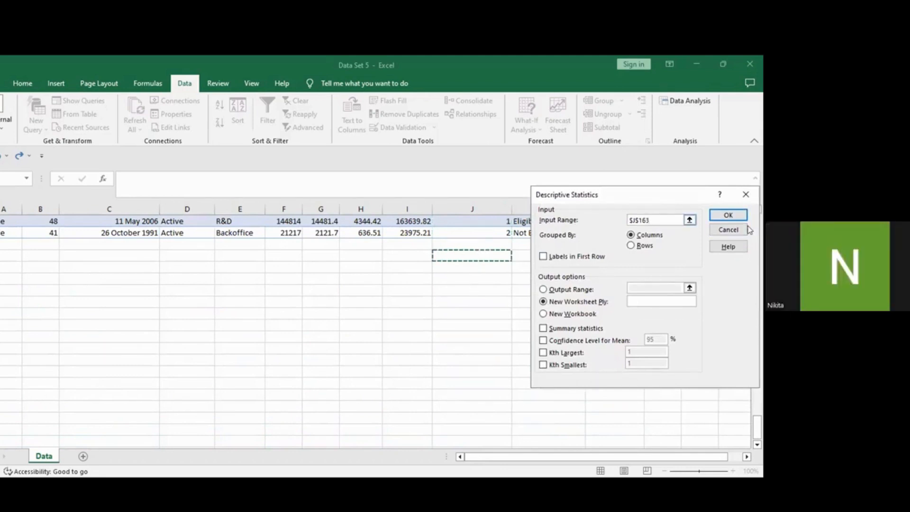
key("BackSpace")
key("BackSpace")
key("BackSpace")
key("BackSpace")
key("BackSpace")
key("BackSpace")
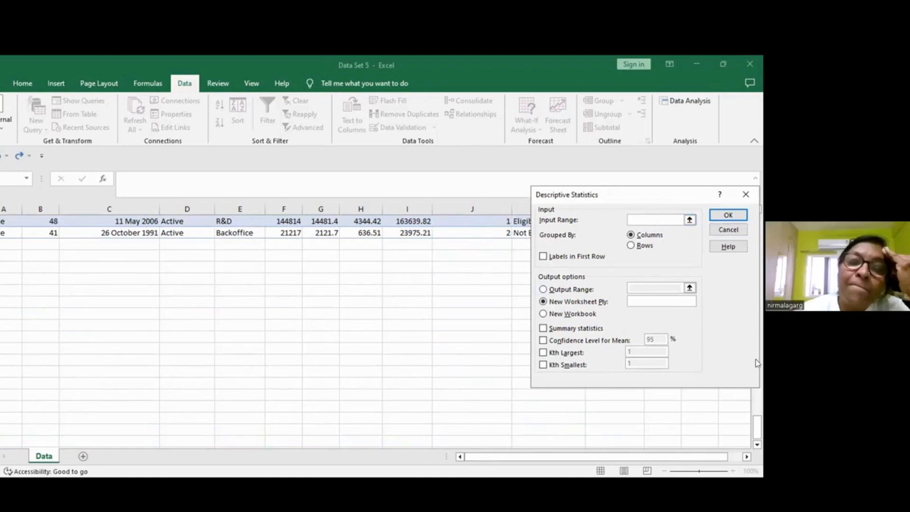
Step: Set the input range to J1:J161 and try to run Descriptive Statistics without a statistical option
left_click_drag(758, 427, 757, 112)
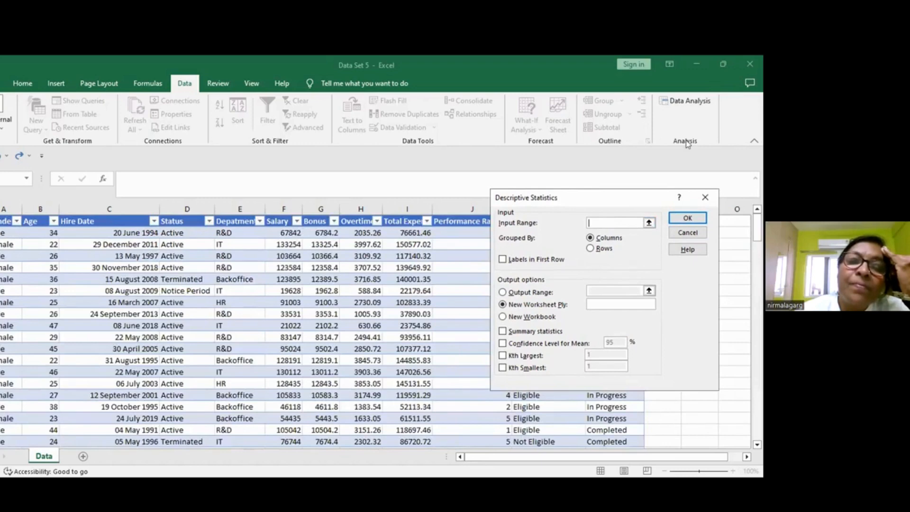
left_click(450, 220)
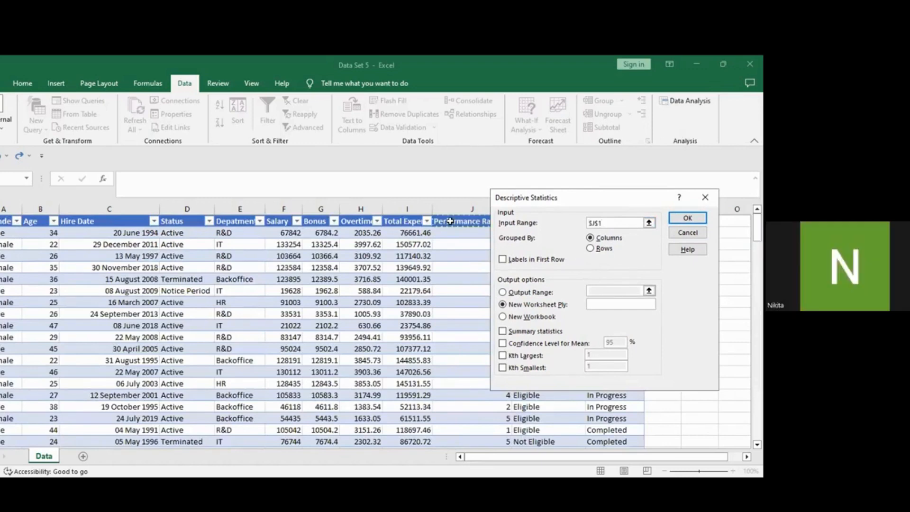
key("ctrl+shift+Down")
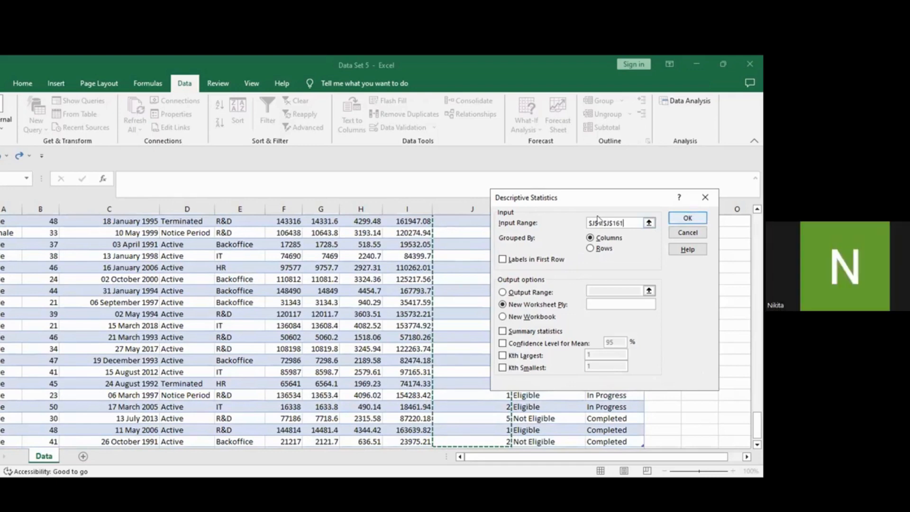
key("Return")
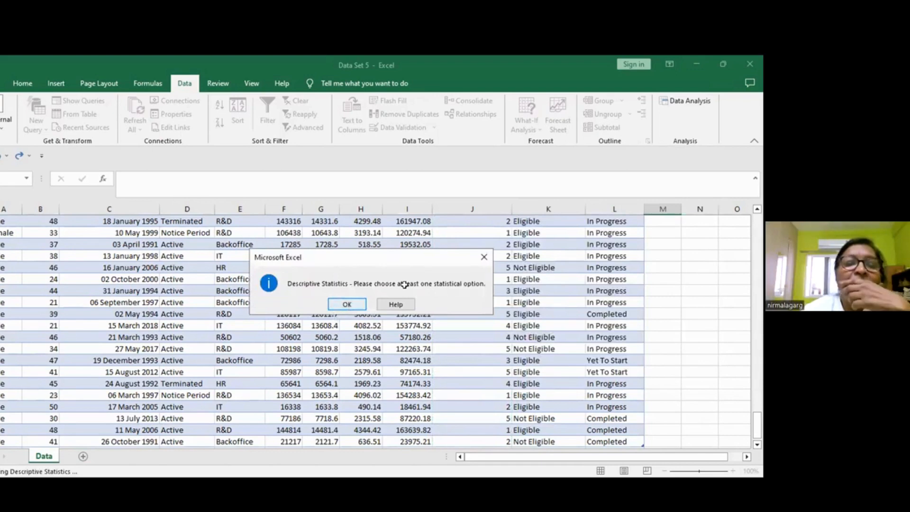
key("Return")
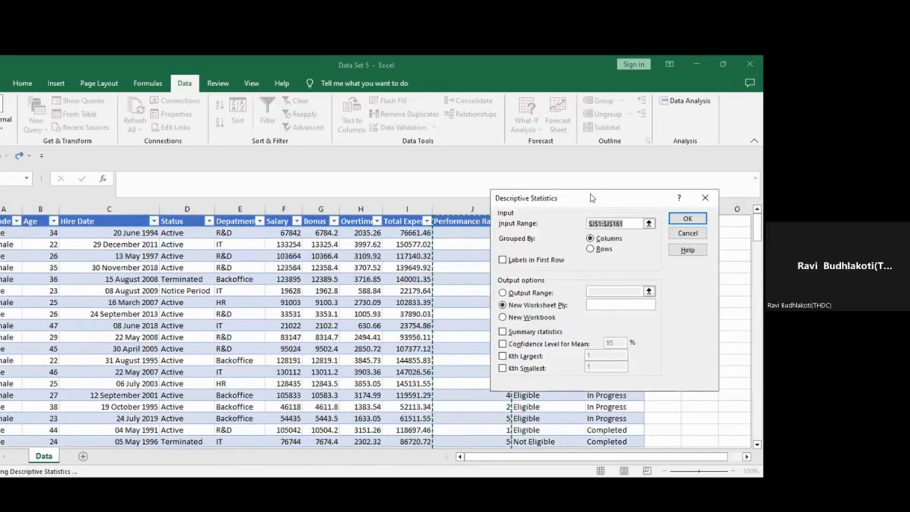
left_click_drag(592, 198, 623, 208)
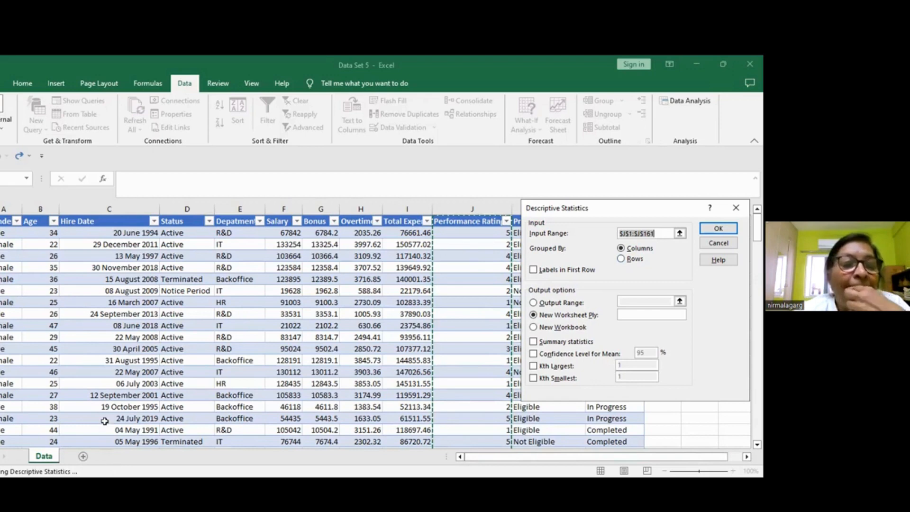
Step: Check the end of the data table and reselect the Performance Rating column J1:J161 as the input range
scroll(104, 421, "down", 15)
scroll(104, 421, "up", 5)
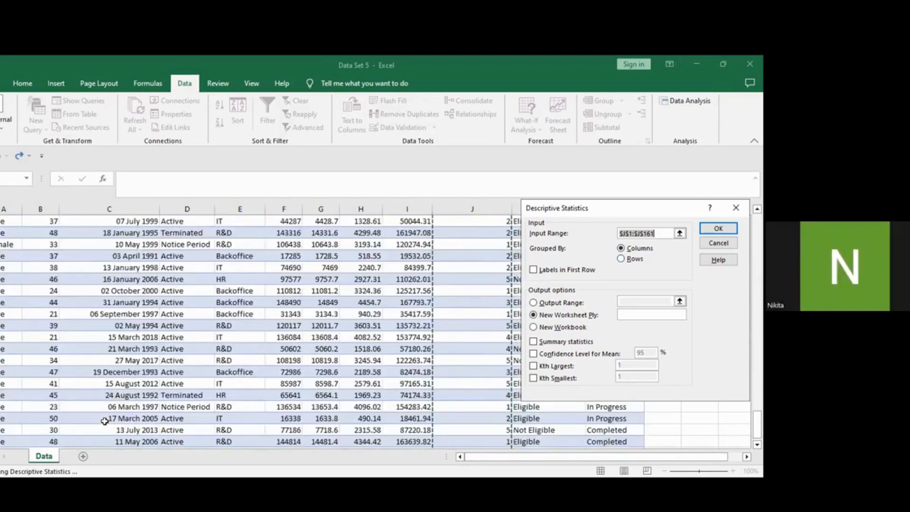
scroll(104, 421, "down", 5)
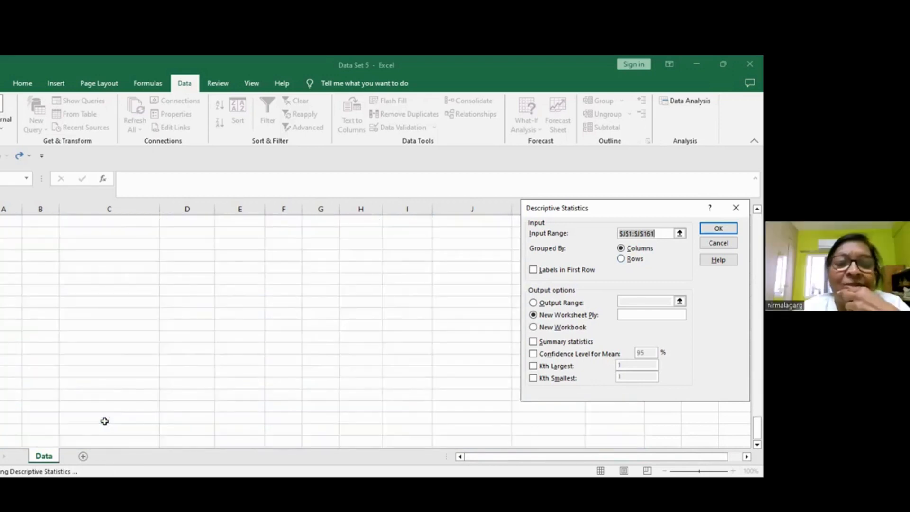
scroll(104, 421, "up", 5)
left_click(105, 411)
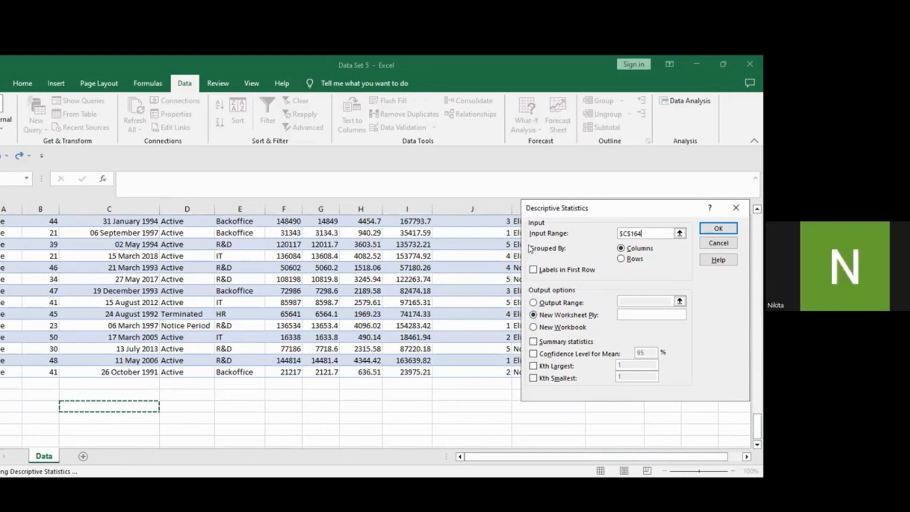
left_click_drag(758, 432, 757, 219)
left_click(469, 221)
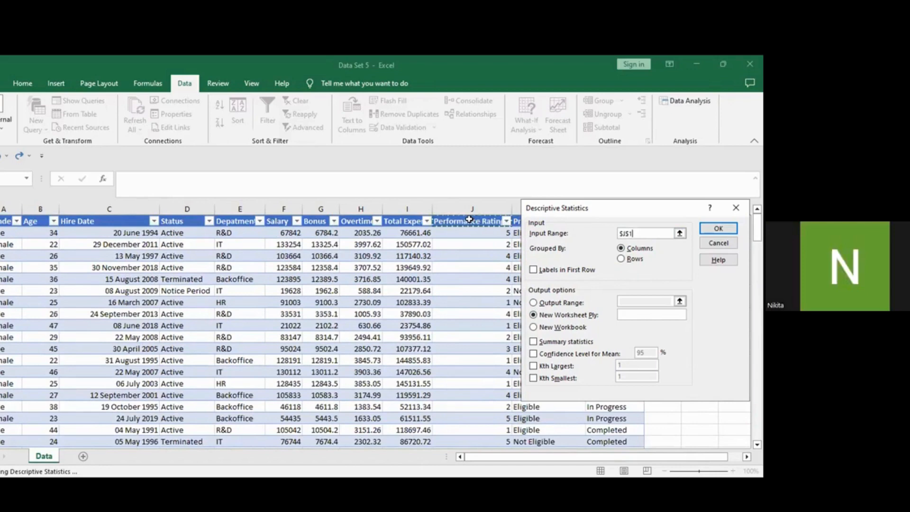
key("ctrl+shift+Down")
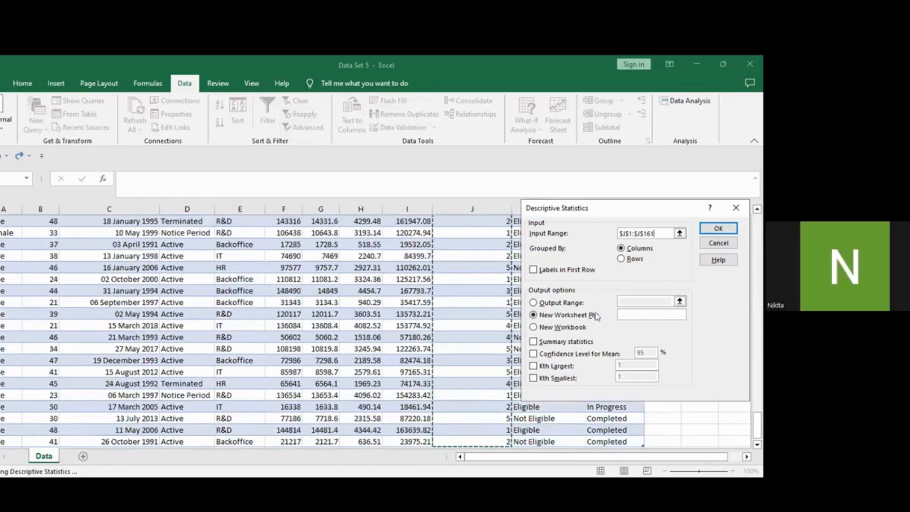
Step: Choose an output range destination and summary statistics for the analysis, then cancel the Descriptive Statistics setup
left_click(534, 304)
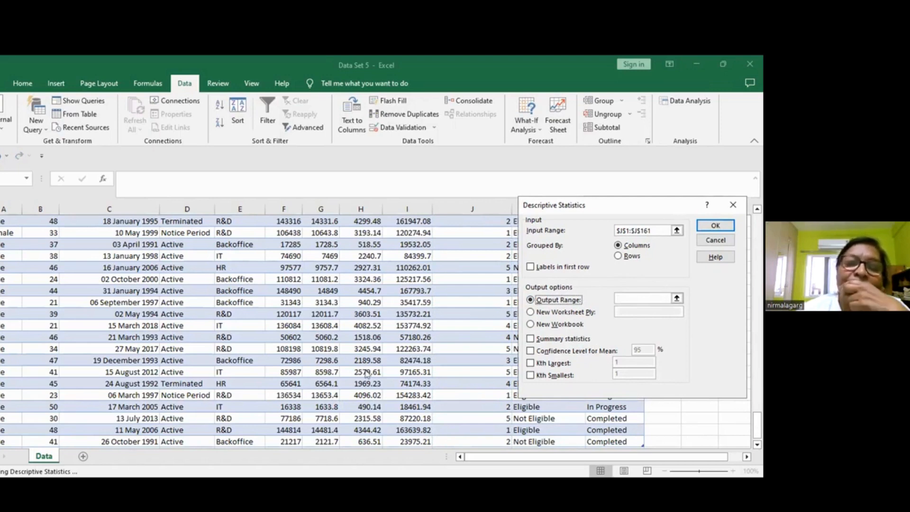
left_click(530, 339)
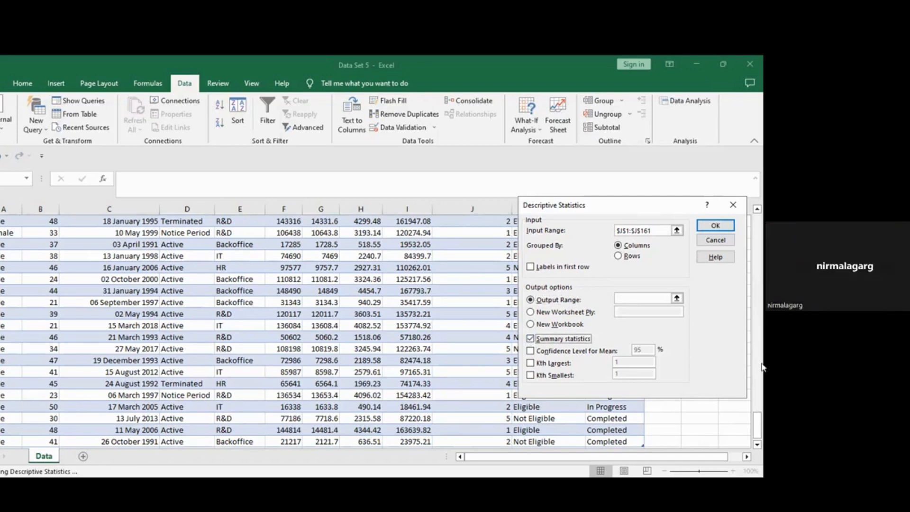
left_click(716, 240)
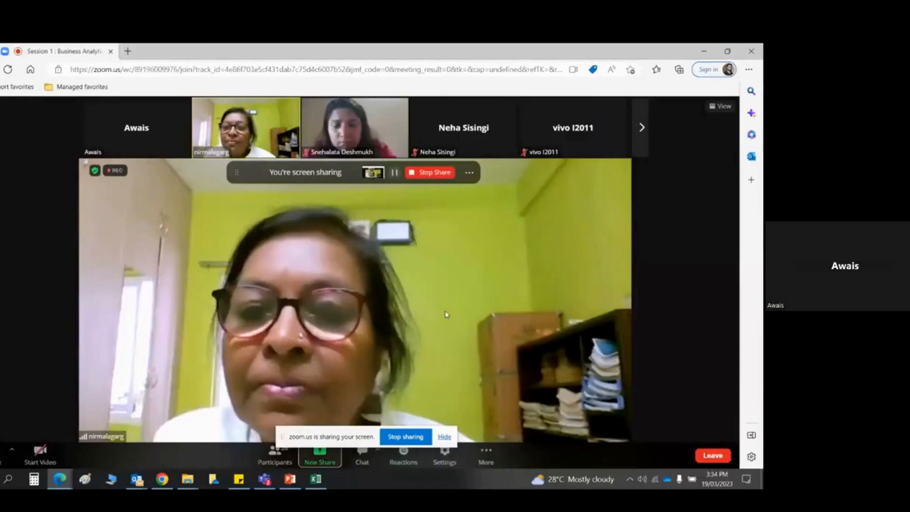
Step: Switch to the Data Set 5 workbook in Excel and dismiss the open Descriptive Statistics and Data Analysis dialogs
left_click(315, 479)
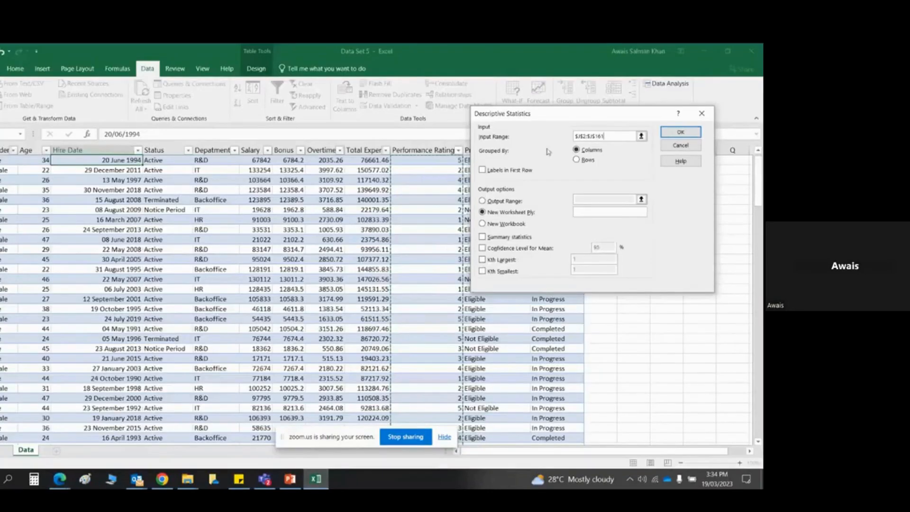
left_click_drag(571, 113, 663, 173)
left_click(752, 169)
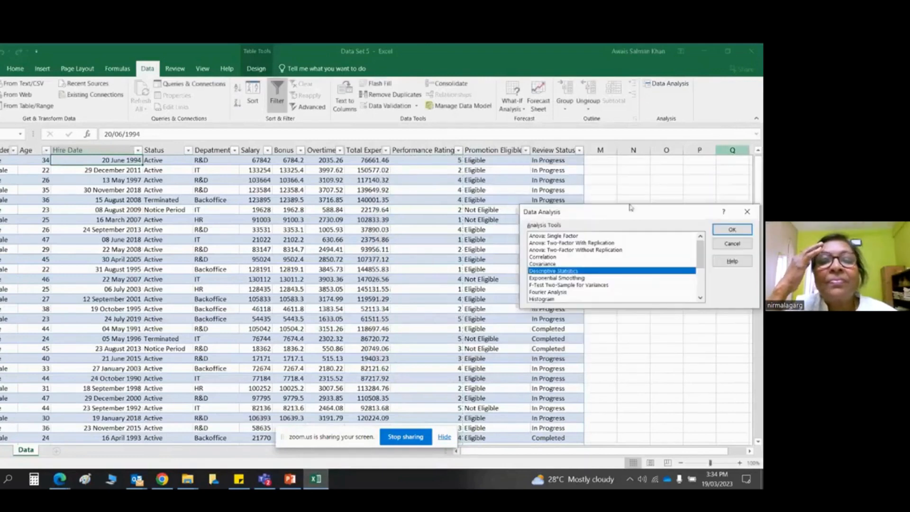
left_click(754, 211)
left_click(683, 204)
scroll(452, 215, "up", 1)
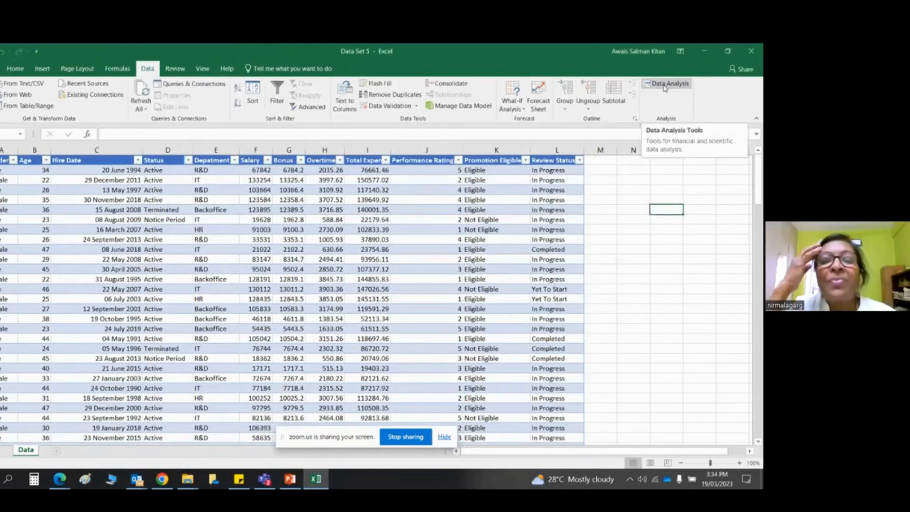
Step: Start Descriptive Statistics with the Performance Rating column J1:J161 as input range and labels in the first row
left_click(666, 85)
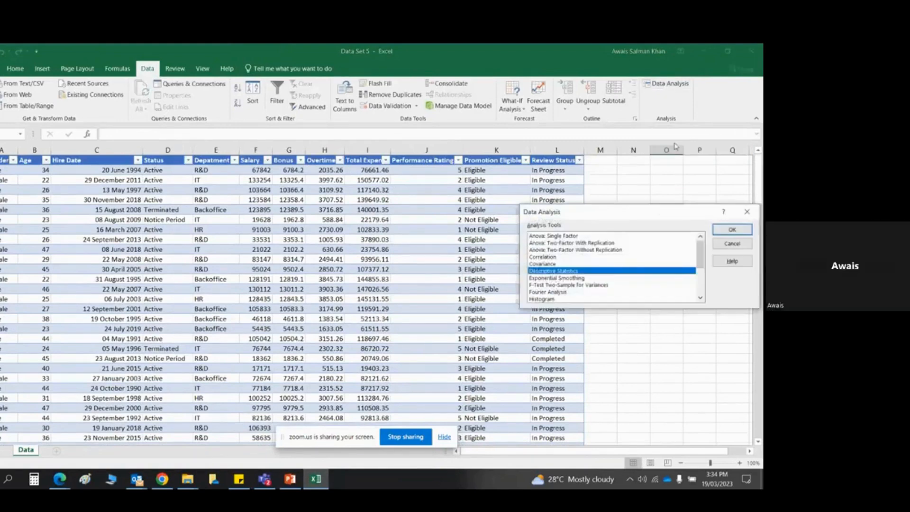
left_click(730, 229)
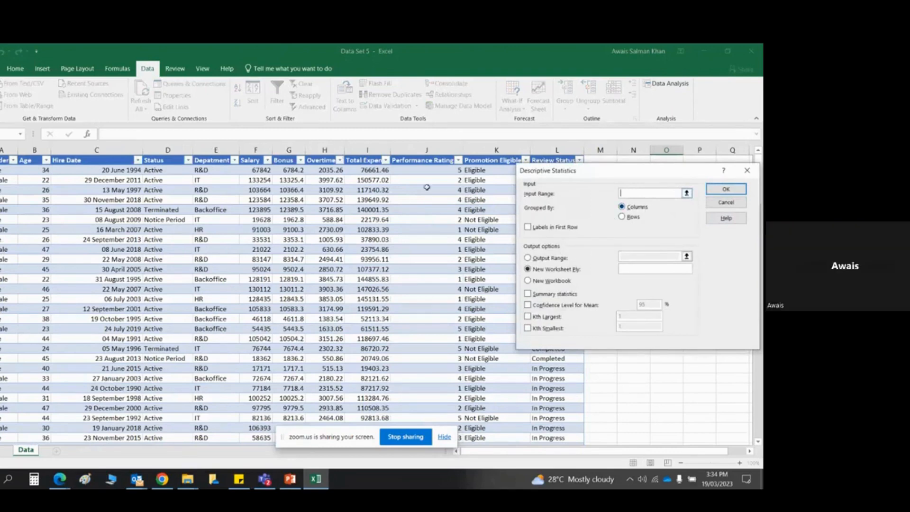
left_click(430, 162)
key("ctrl+shift+Down")
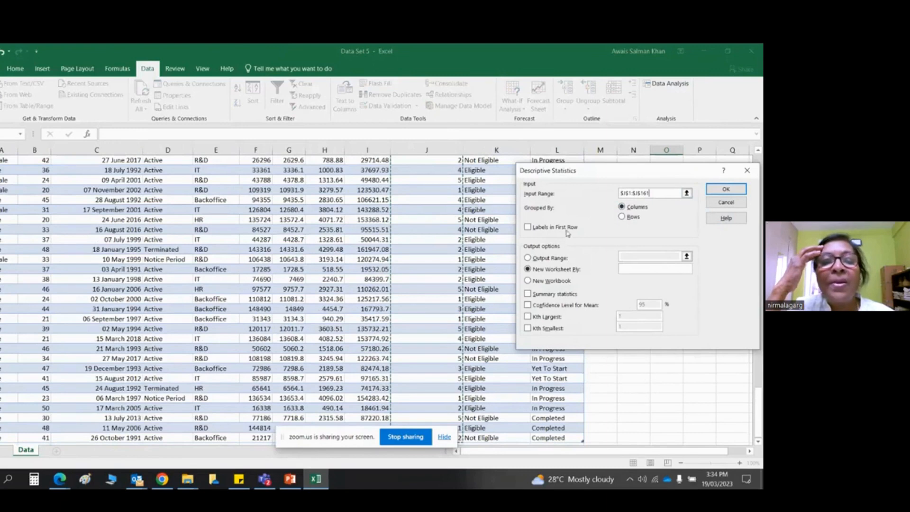
left_click(541, 228)
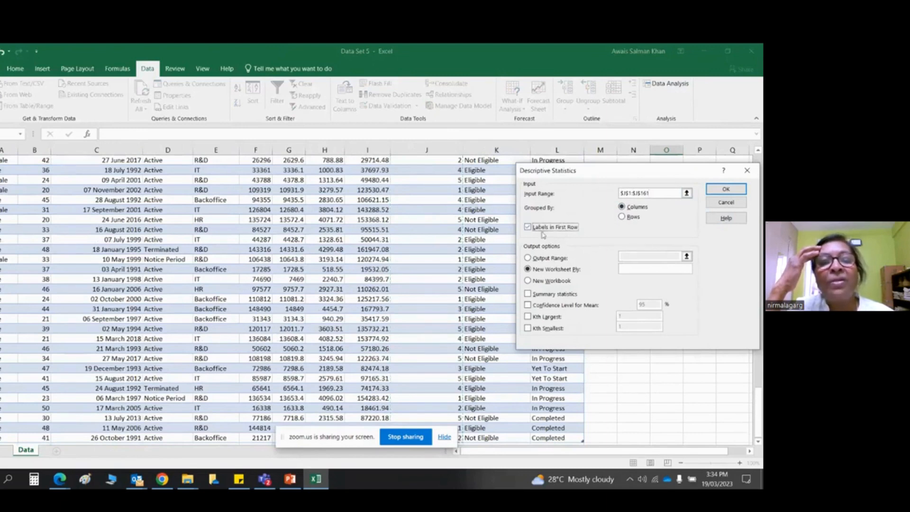
Step: Send the Descriptive Statistics results to an output range starting at cell O1, beside the data table
left_click(541, 259)
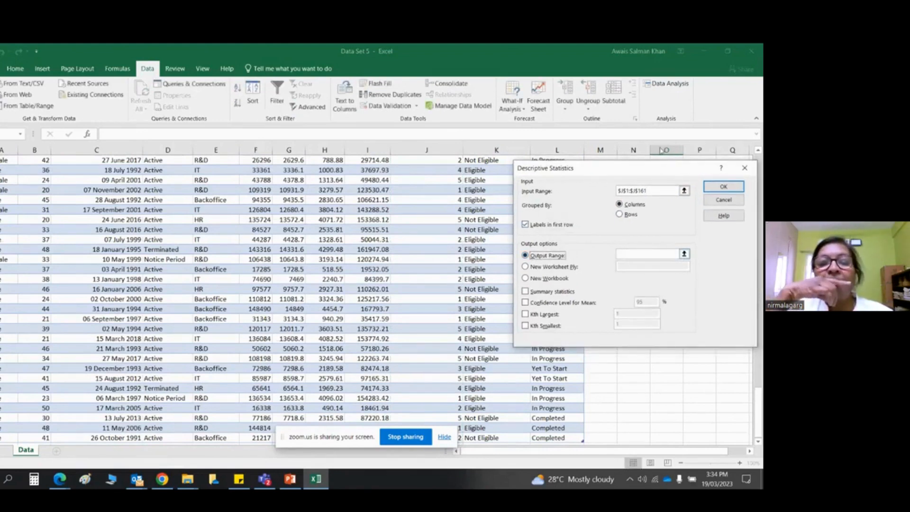
left_click_drag(629, 173, 611, 201)
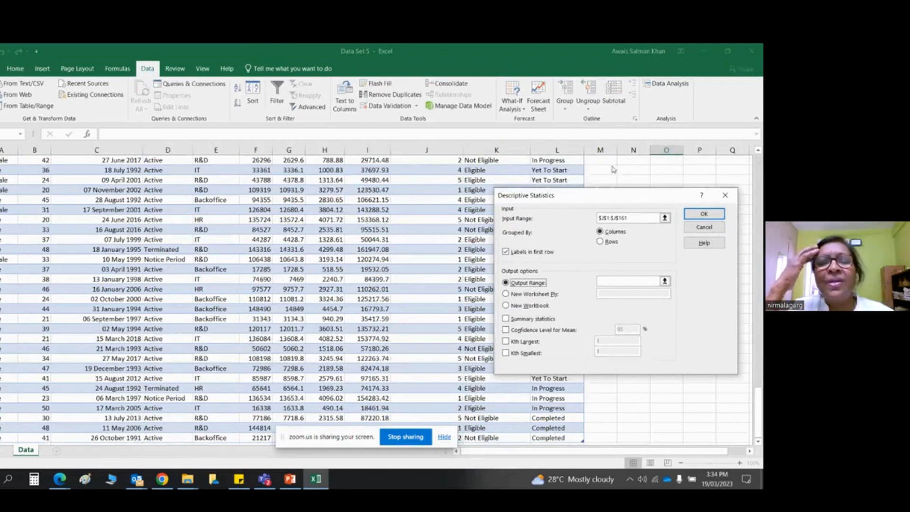
left_click_drag(640, 198, 621, 223)
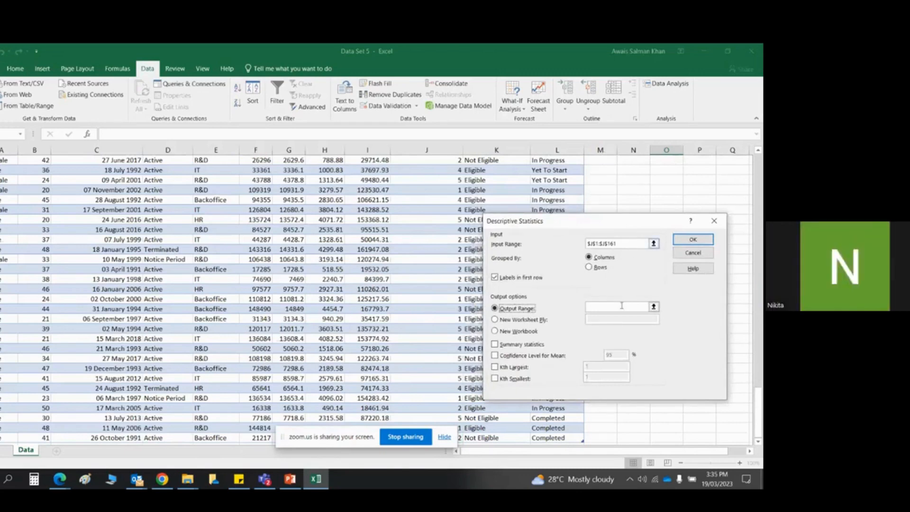
left_click(654, 307)
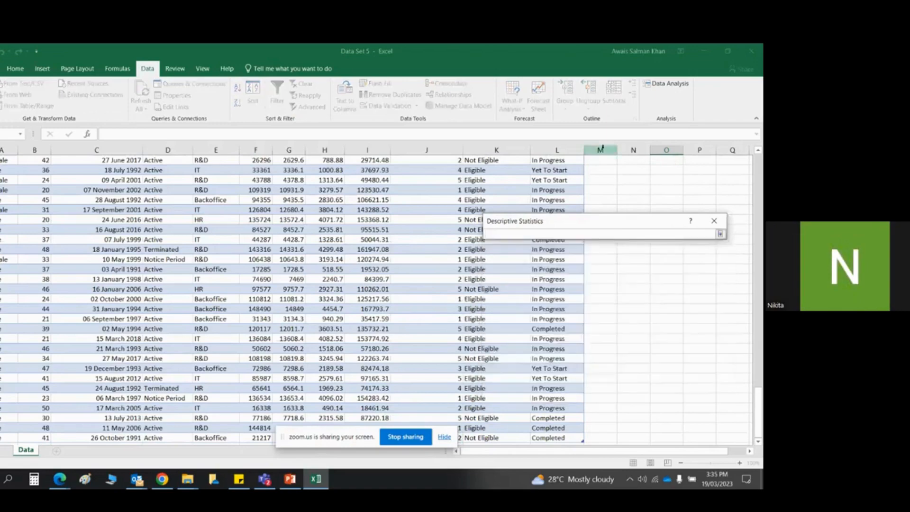
scroll(730, 185, "up", 5)
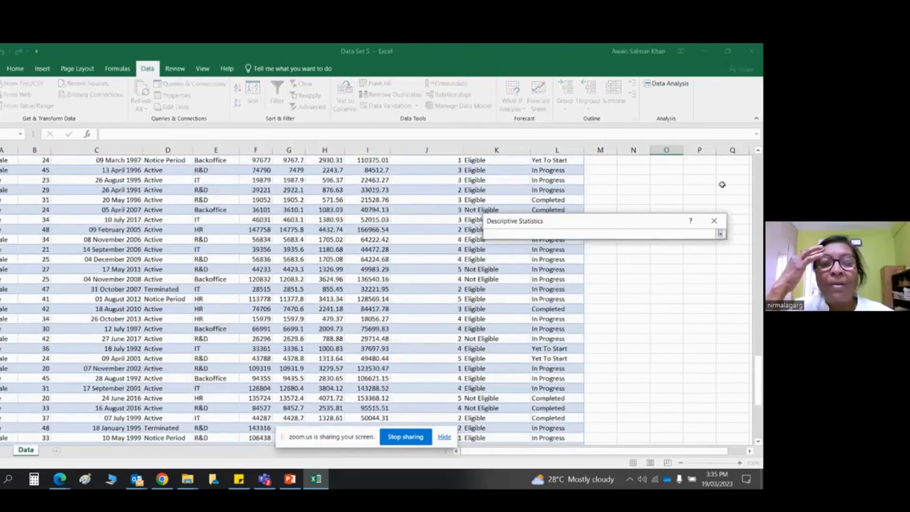
scroll(631, 187, "up", 10)
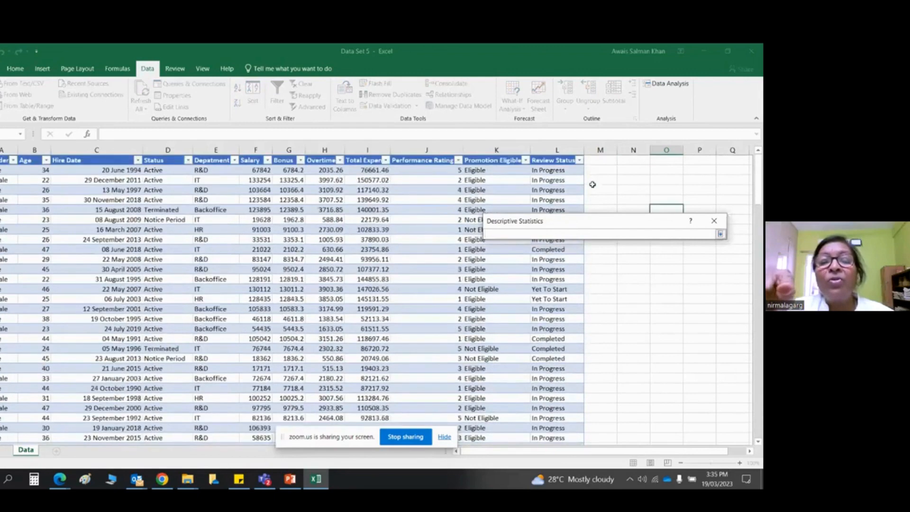
left_click(610, 162)
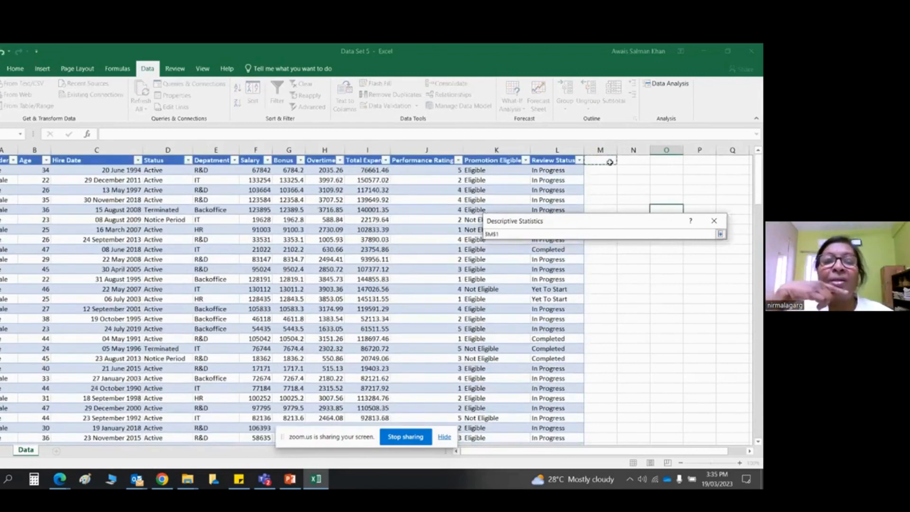
left_click(649, 163)
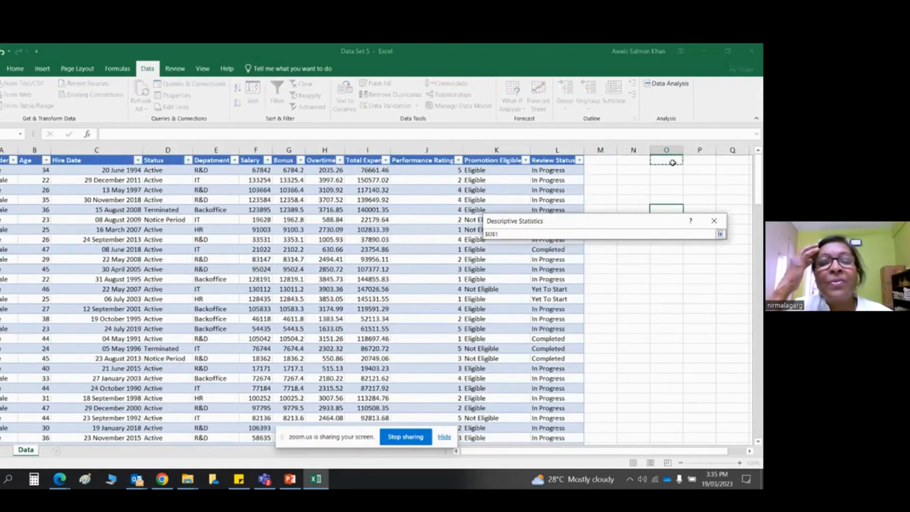
Step: Include summary statistics plus the Kth largest and Kth smallest values, both with K of 1, and generate the Performance Rating statistics
left_click(721, 233)
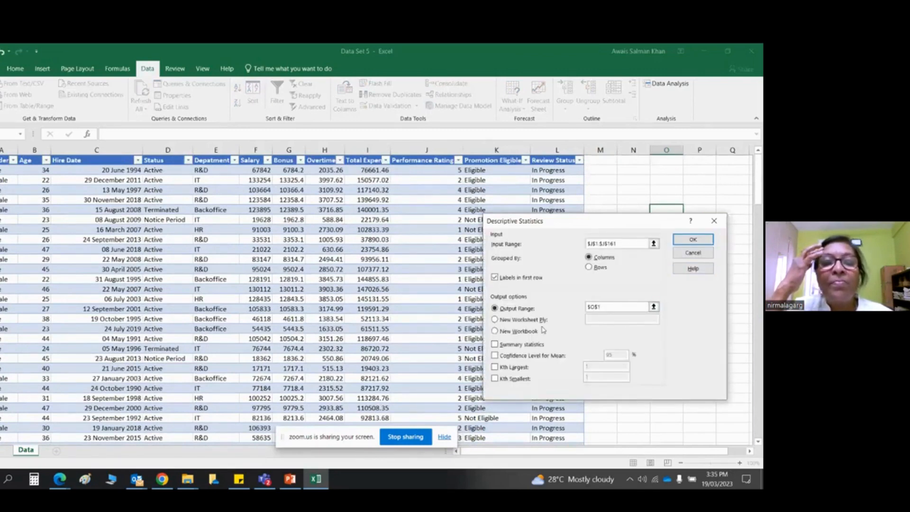
left_click(527, 349)
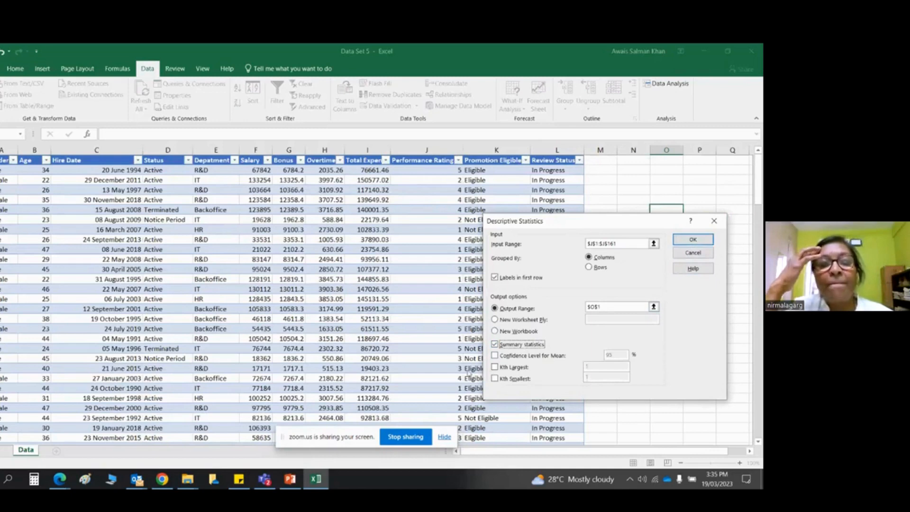
left_click(495, 368)
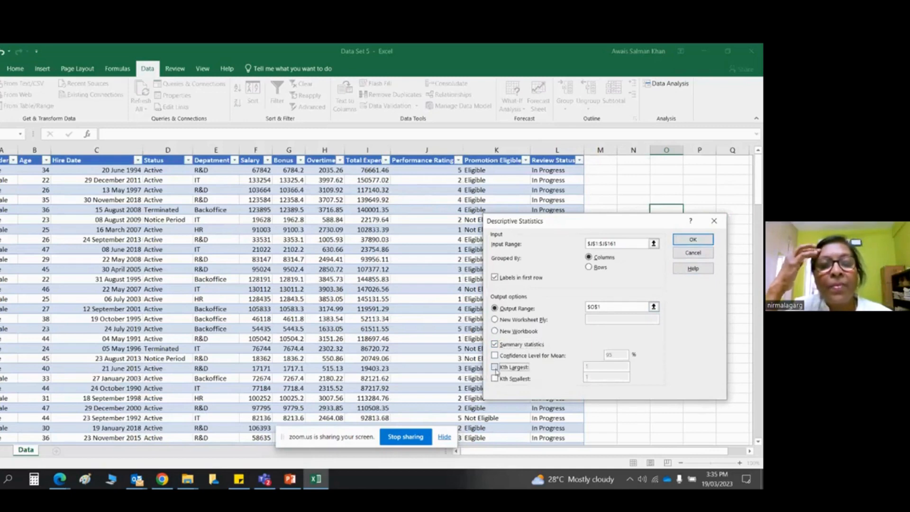
left_click(492, 377)
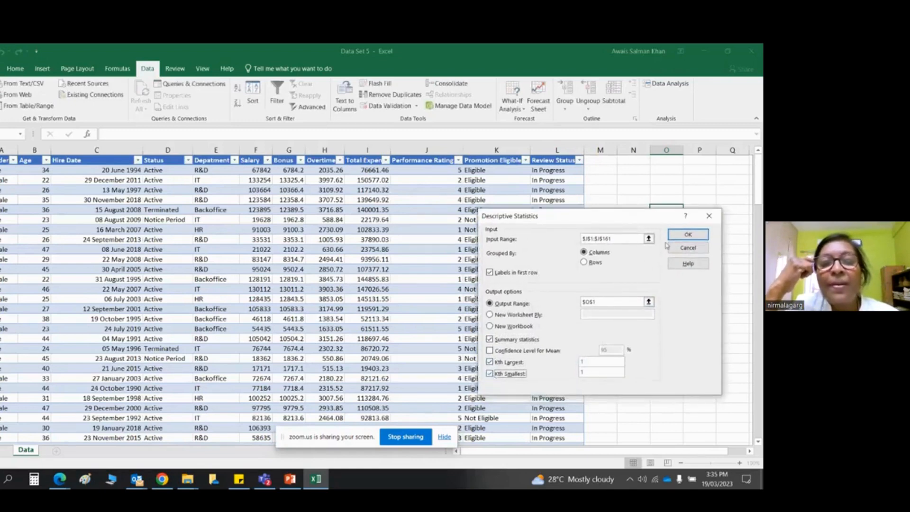
left_click(681, 235)
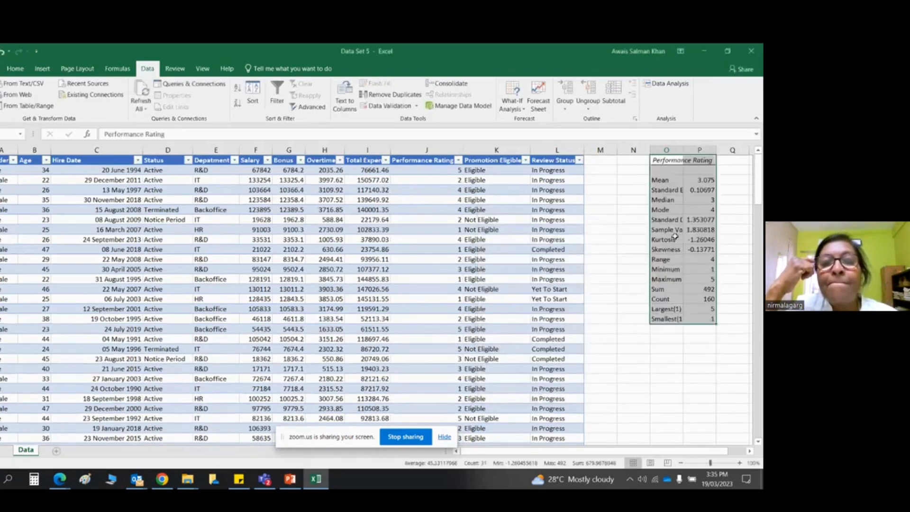
Step: Widen columns O and P so the Performance Rating statistics labels and values show in full
double_click(684, 144)
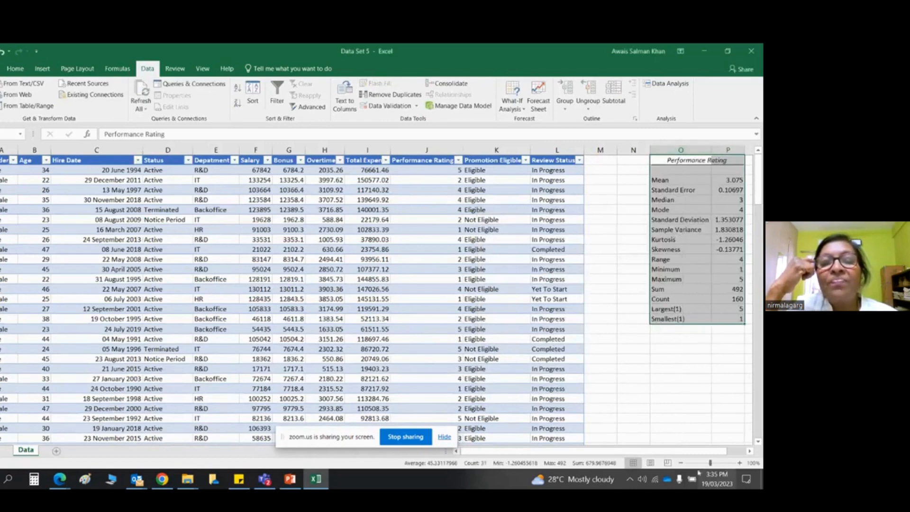
left_click_drag(695, 451, 713, 451)
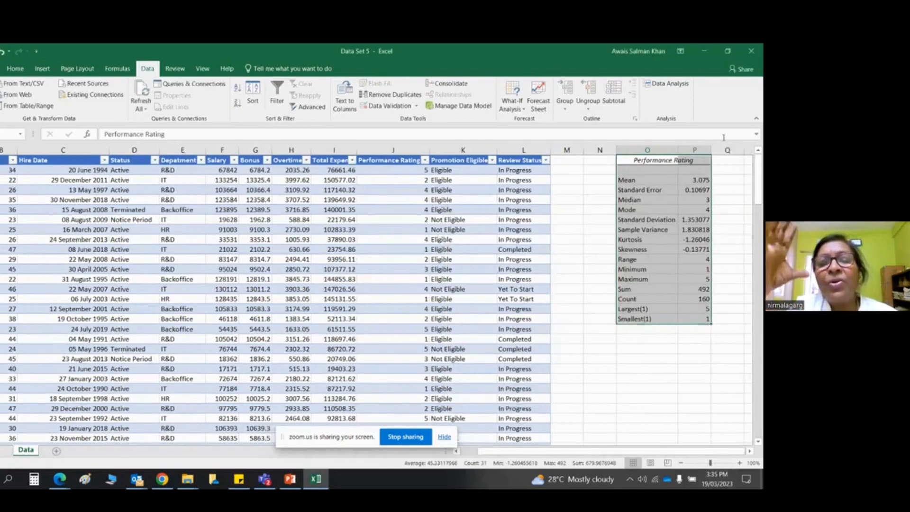
left_click_drag(712, 150, 723, 150)
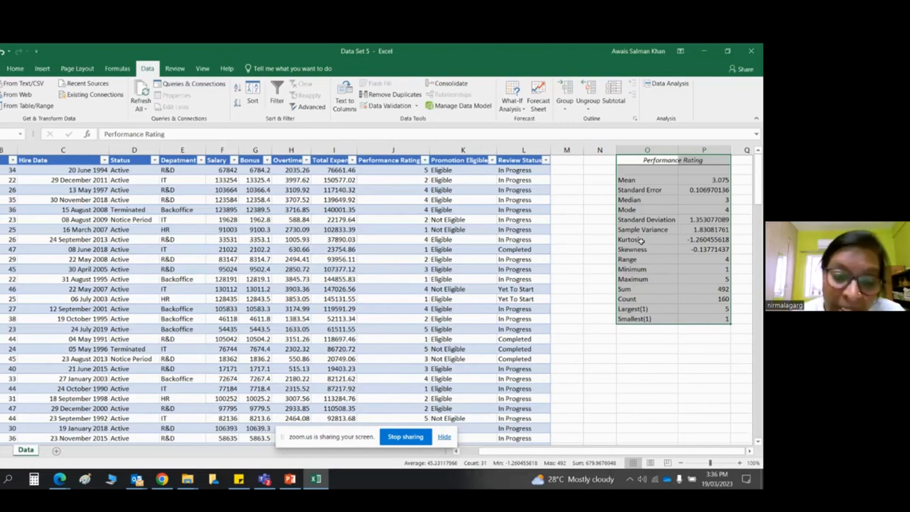
left_click(600, 266)
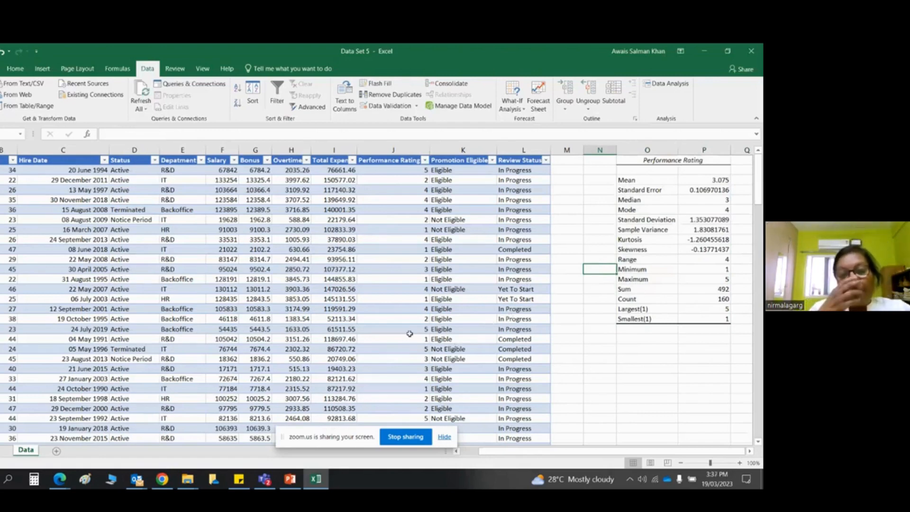
left_click(578, 219)
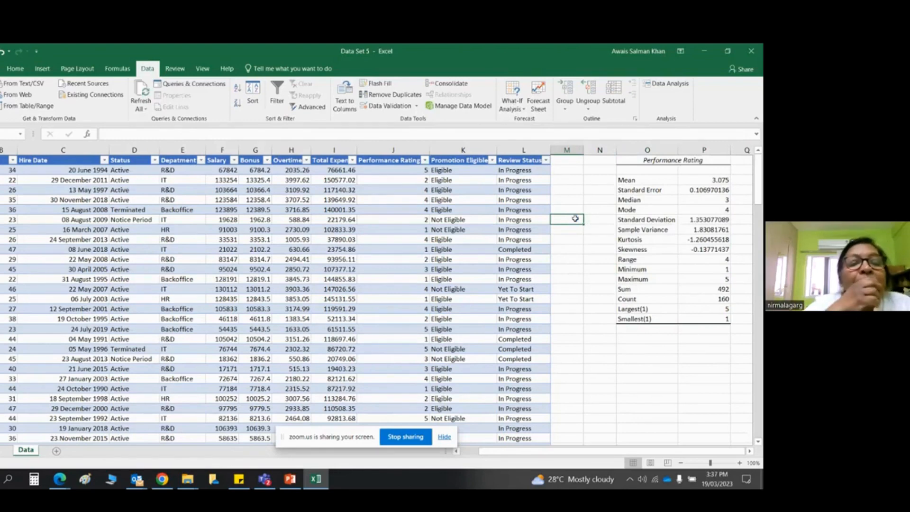
Step: Start another Descriptive Statistics analysis with the Salary column F1:F161 as the input range
left_click(225, 162)
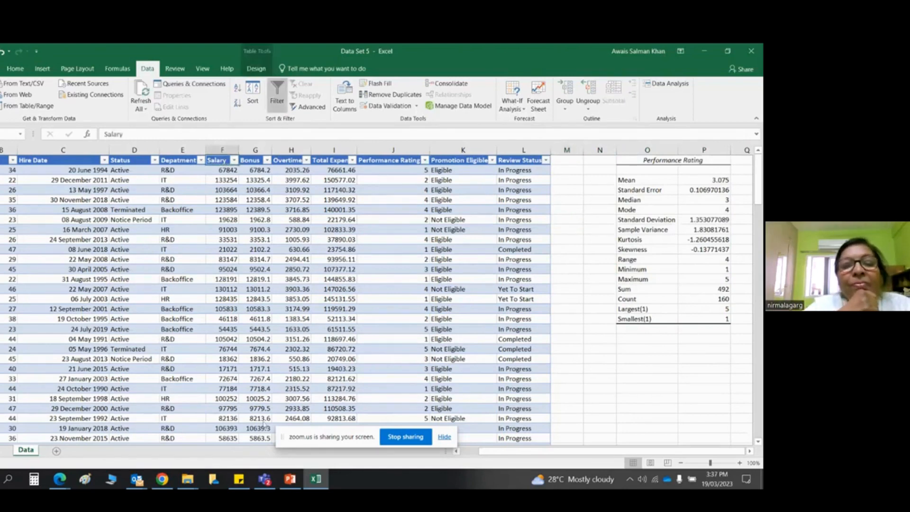
left_click(668, 83)
left_click(692, 275)
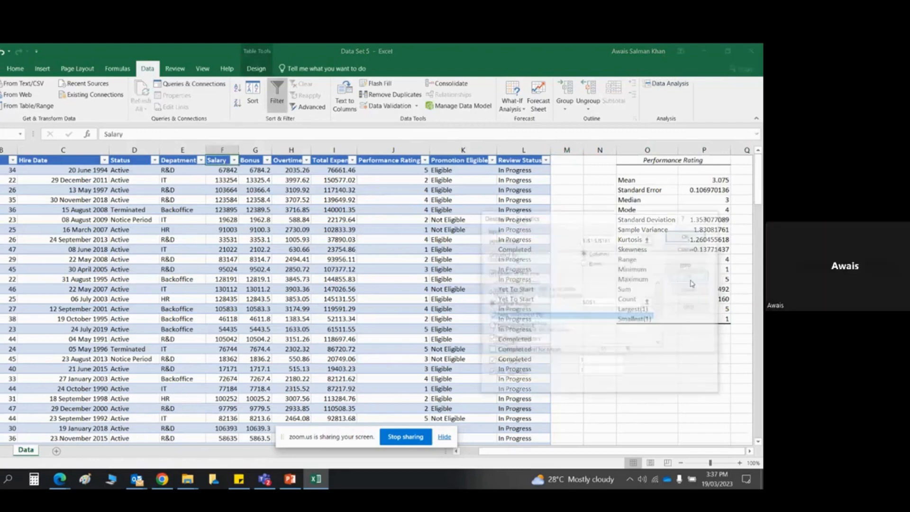
left_click_drag(577, 219, 599, 182)
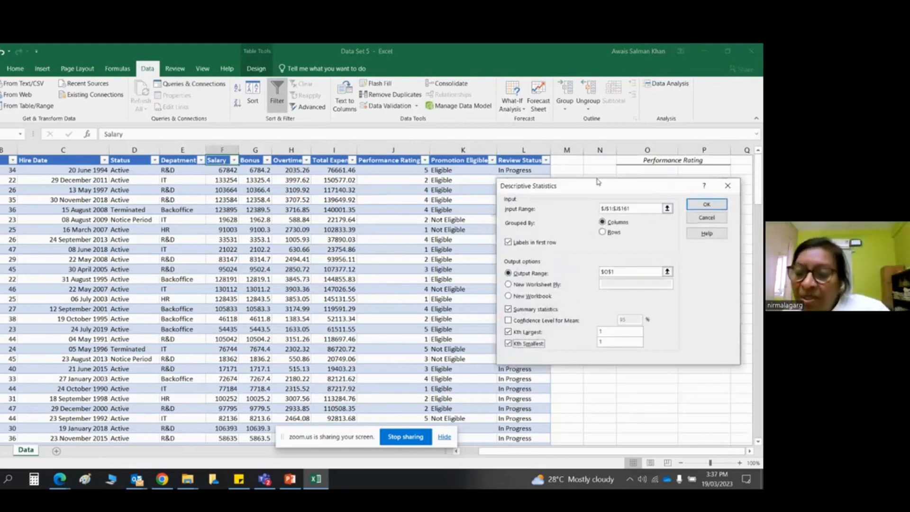
left_click_drag(598, 181, 588, 159)
left_click(657, 187)
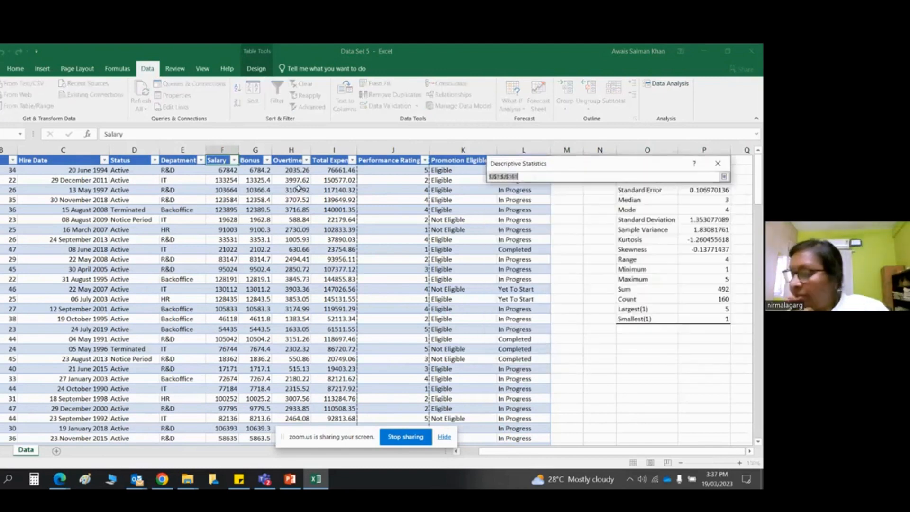
left_click(220, 162)
key("ctrl+shift+Down")
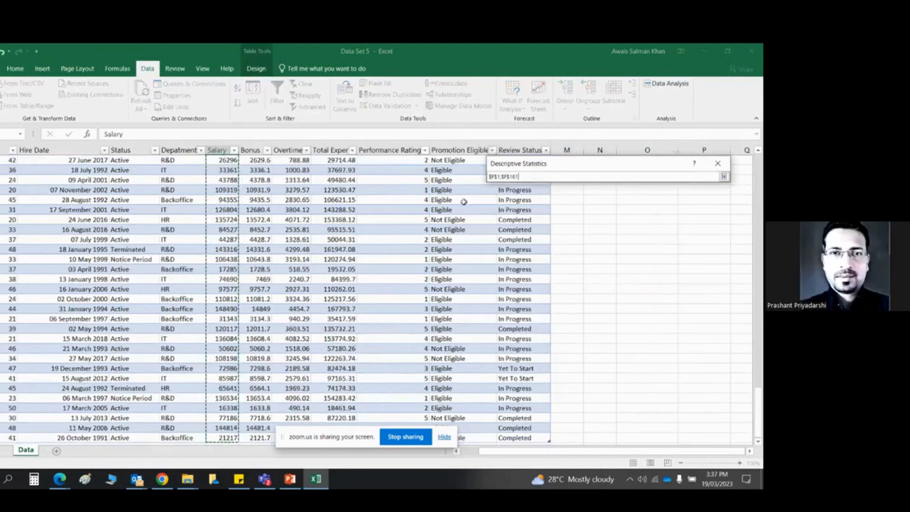
left_click(724, 178)
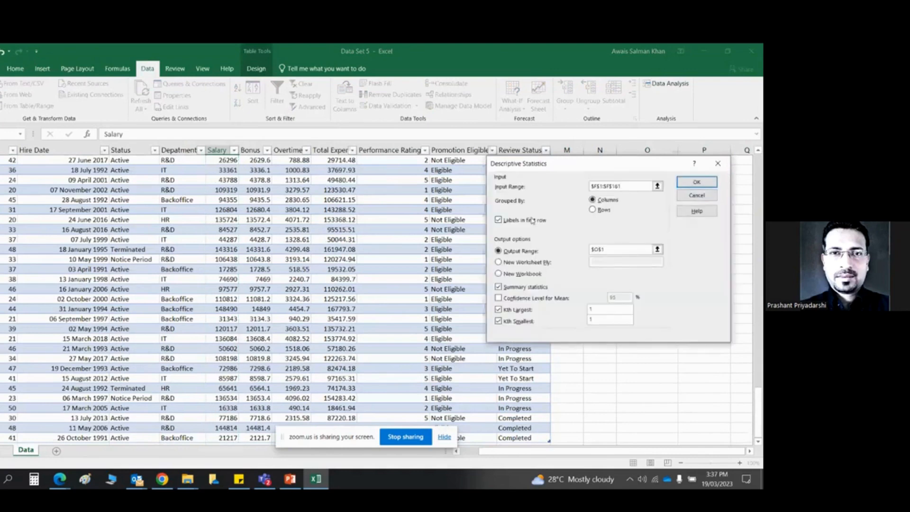
Step: Set the output range to cell S1, beside the Performance Rating results, and generate the Salary statistics
left_click(658, 249)
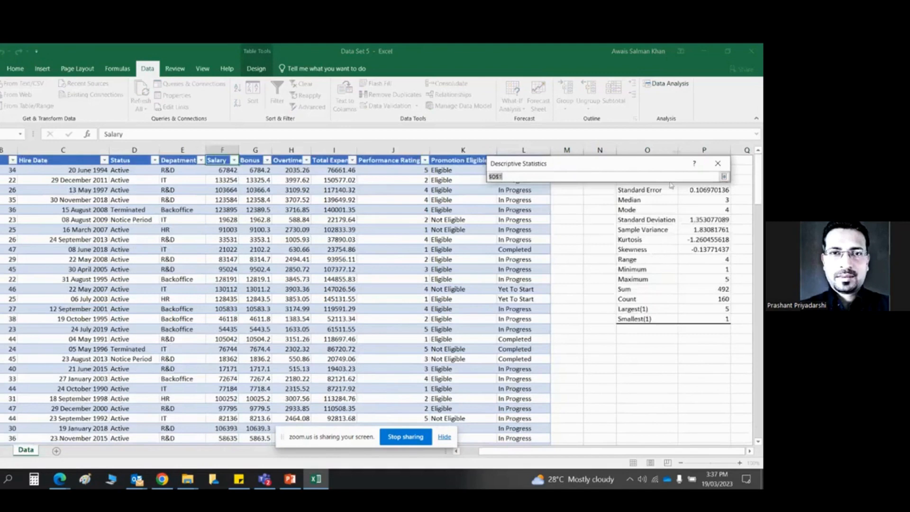
left_click_drag(658, 166, 622, 324)
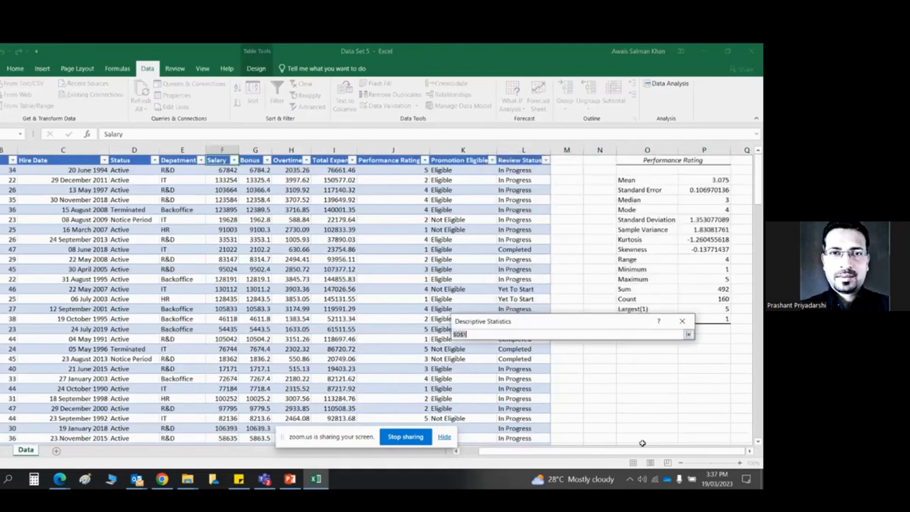
left_click(741, 161)
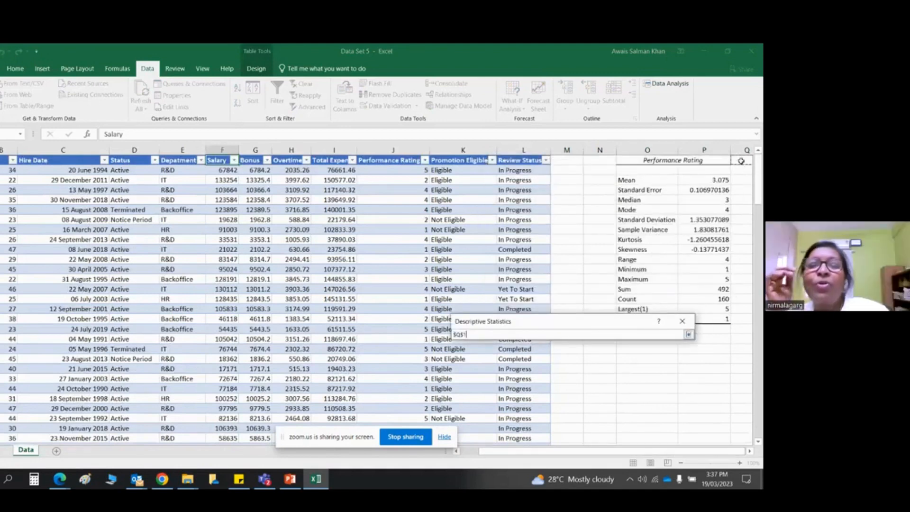
key("Right")
key("Right")
key("Right")
key("Right")
key("Right")
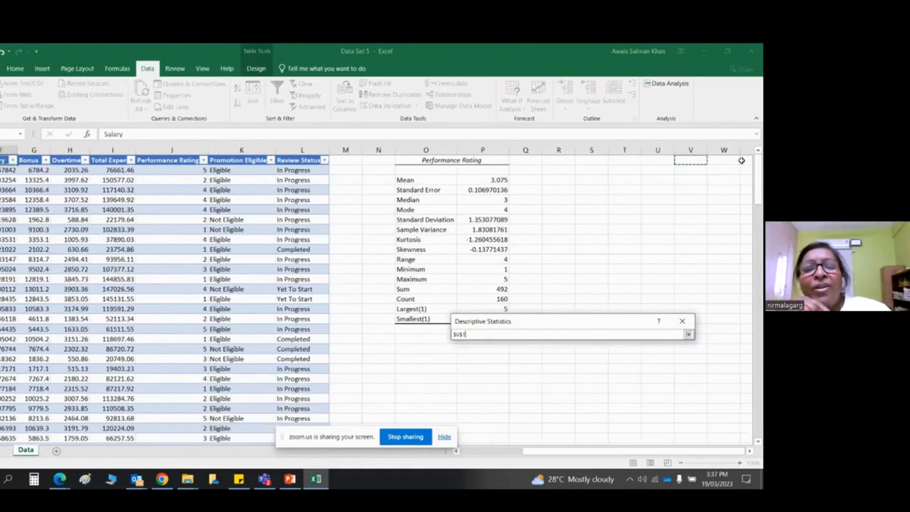
key("Left")
key("Left")
key("Left")
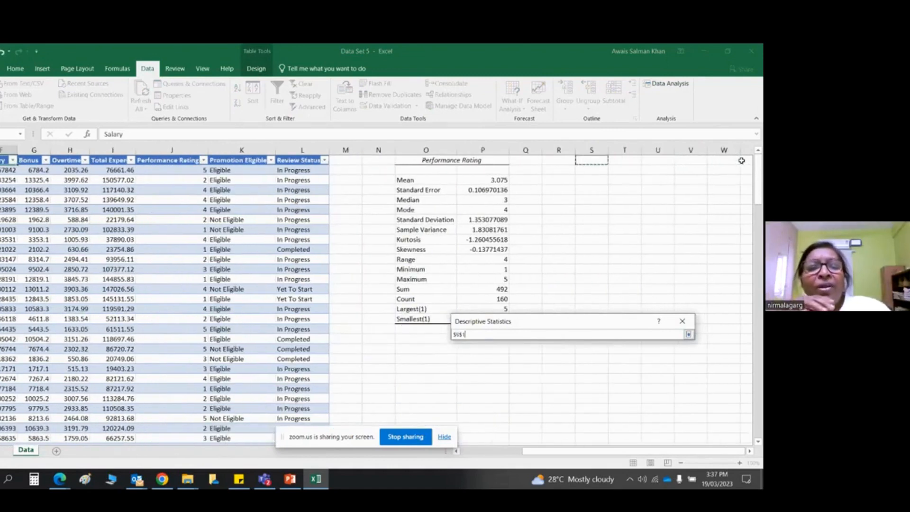
left_click(689, 335)
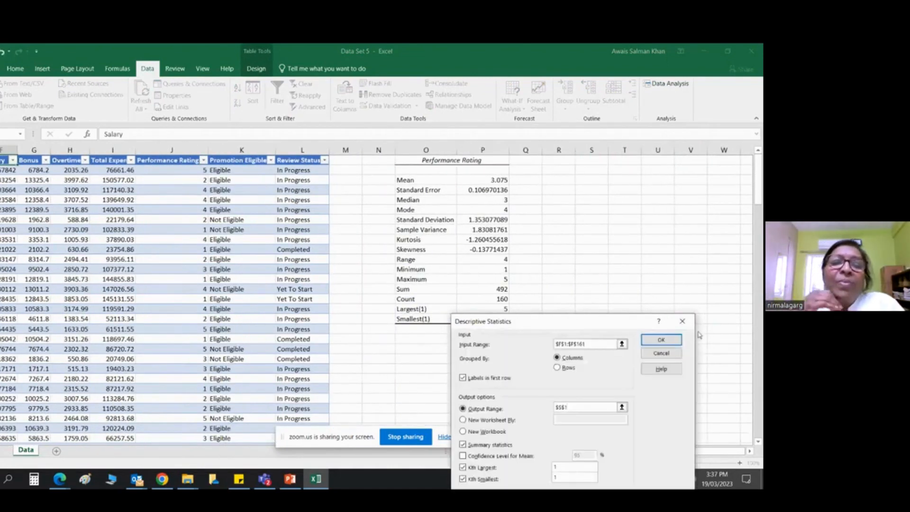
left_click_drag(616, 328, 616, 200)
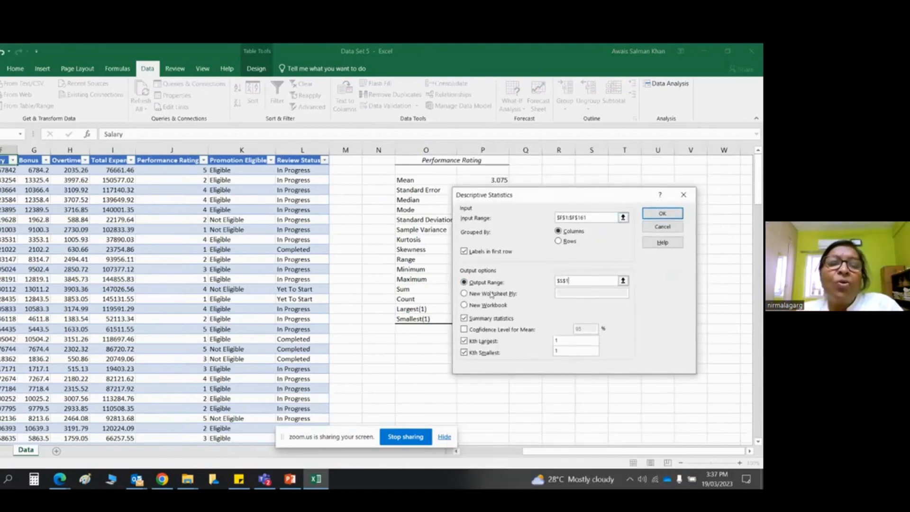
left_click(669, 212)
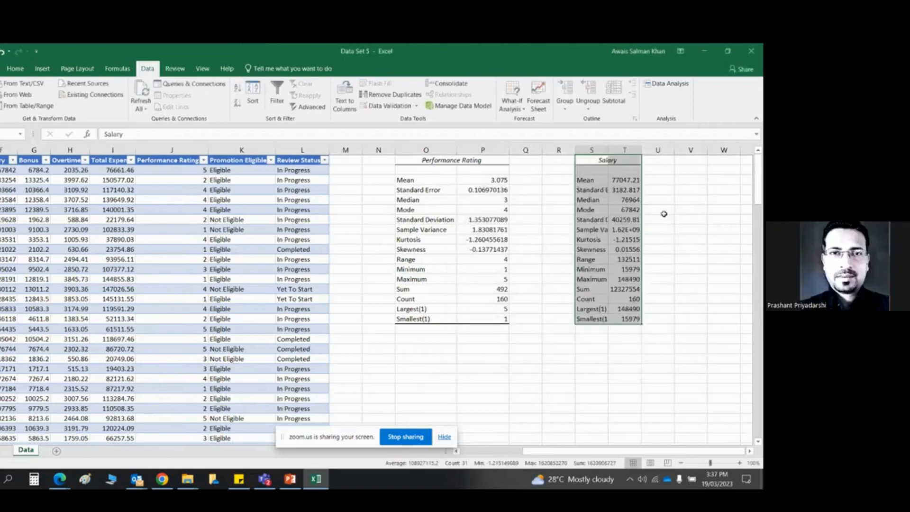
Step: Widen columns S and T so the Salary statistics labels and values show in full
double_click(609, 148)
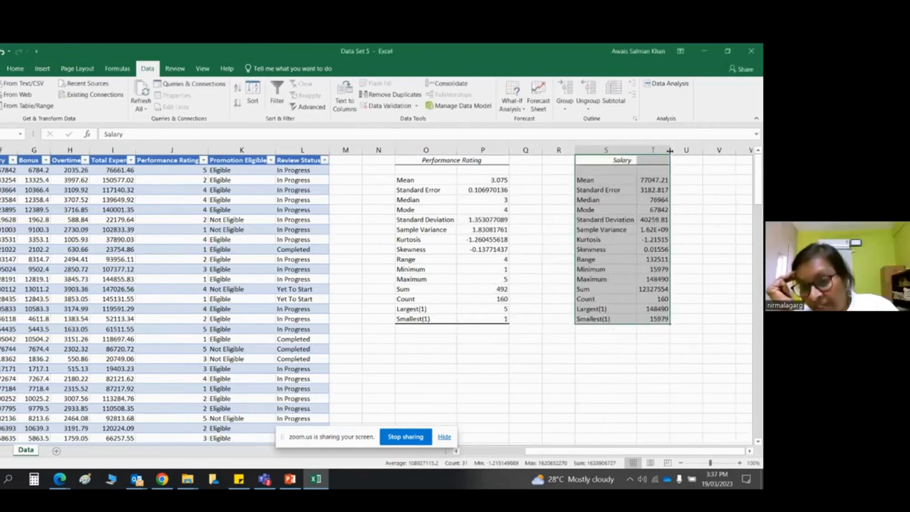
double_click(670, 149)
left_click_drag(682, 149, 693, 149)
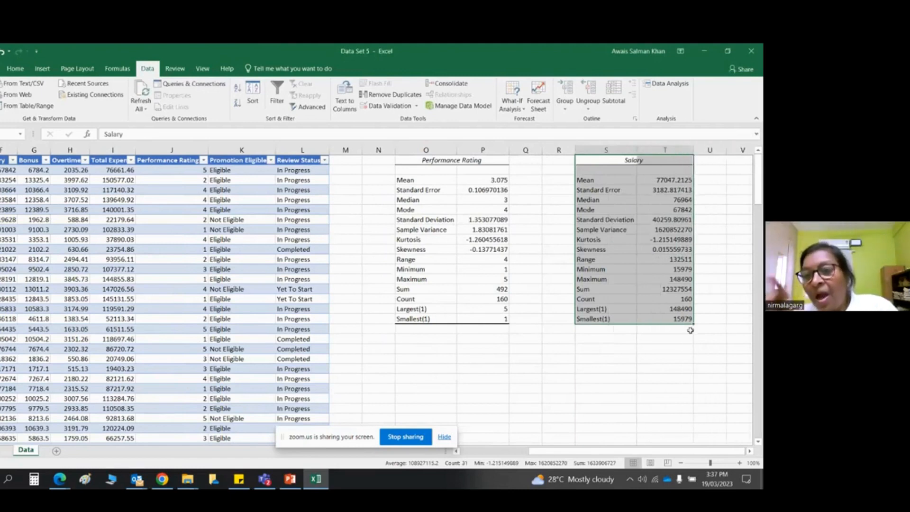
Step: Merge and center the Salary heading across S1:T1, make it bold and give it a yellow fill
left_click(609, 176)
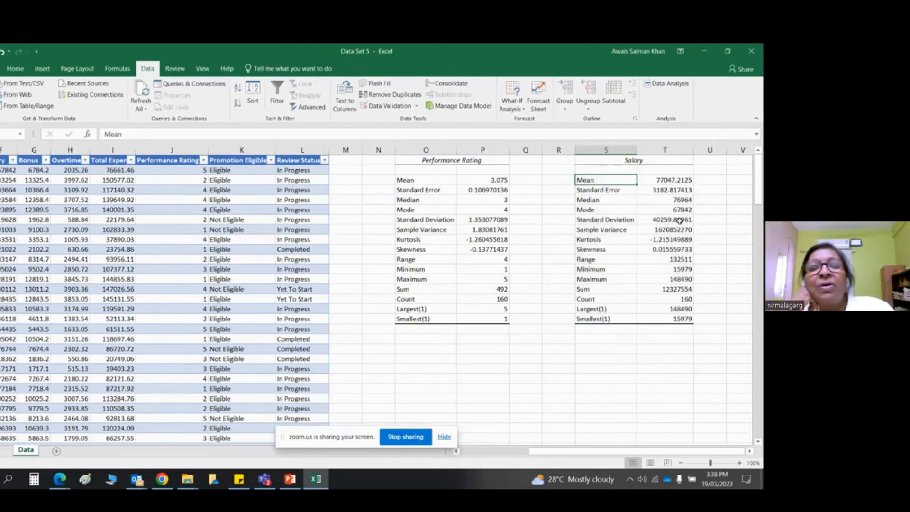
key("Up")
key("Up")
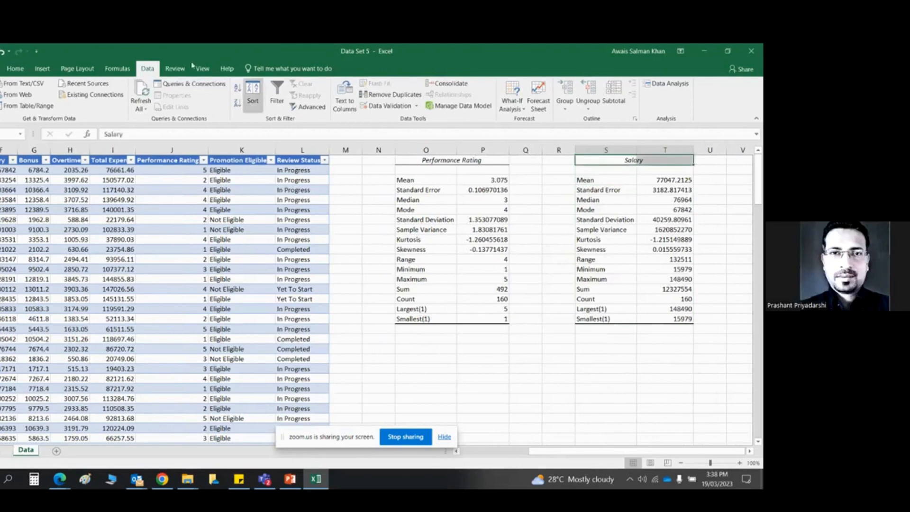
left_click(23, 69)
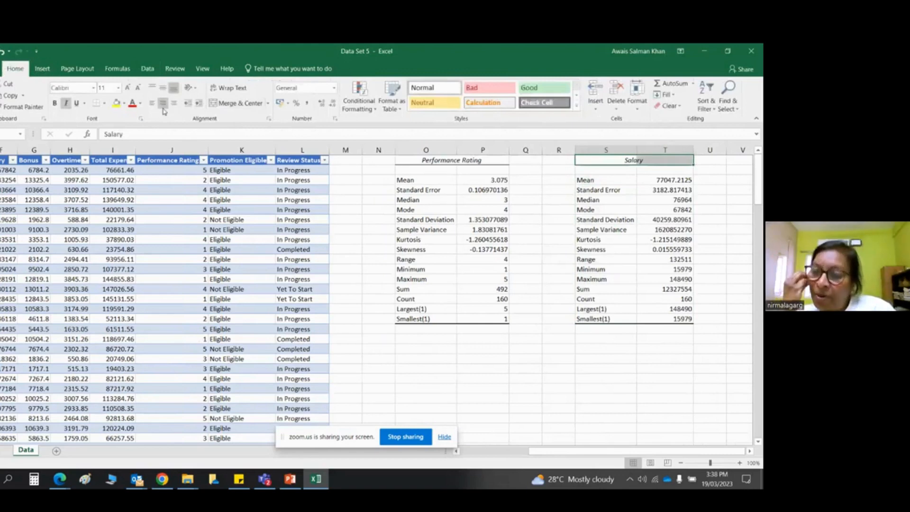
left_click(229, 103)
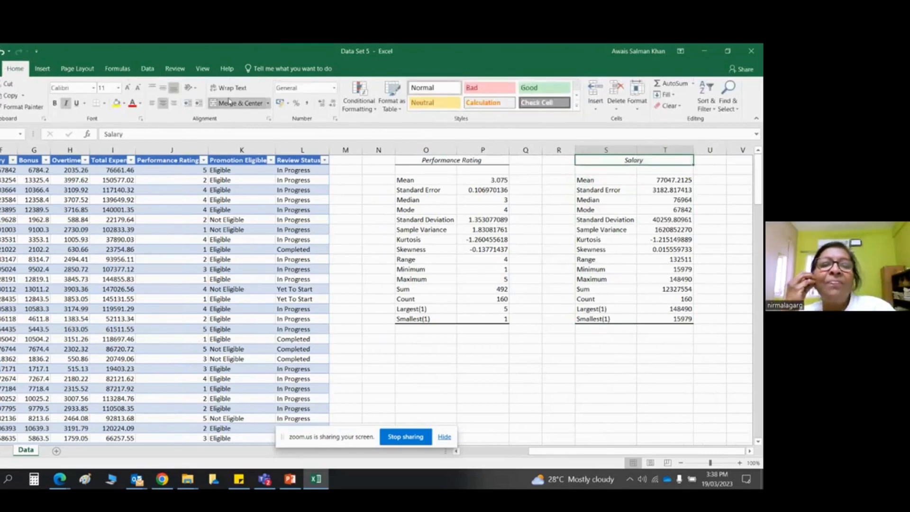
key("ctrl+b")
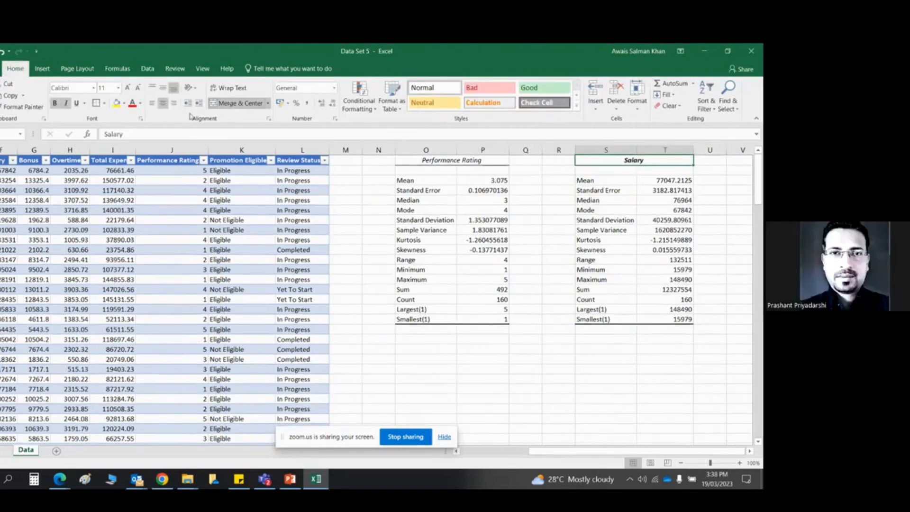
left_click(116, 103)
Step: Merge and center the Performance Rating heading across cells O1:P1
left_click(407, 161)
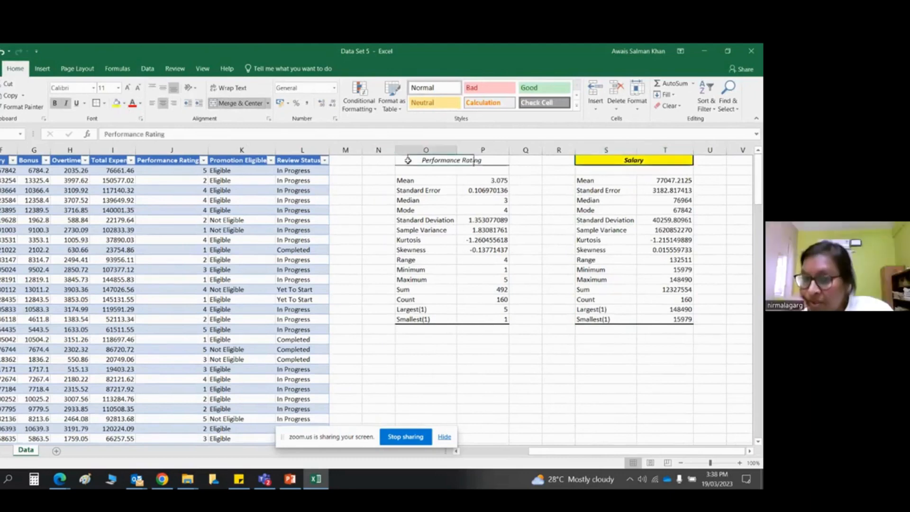
left_click(459, 162)
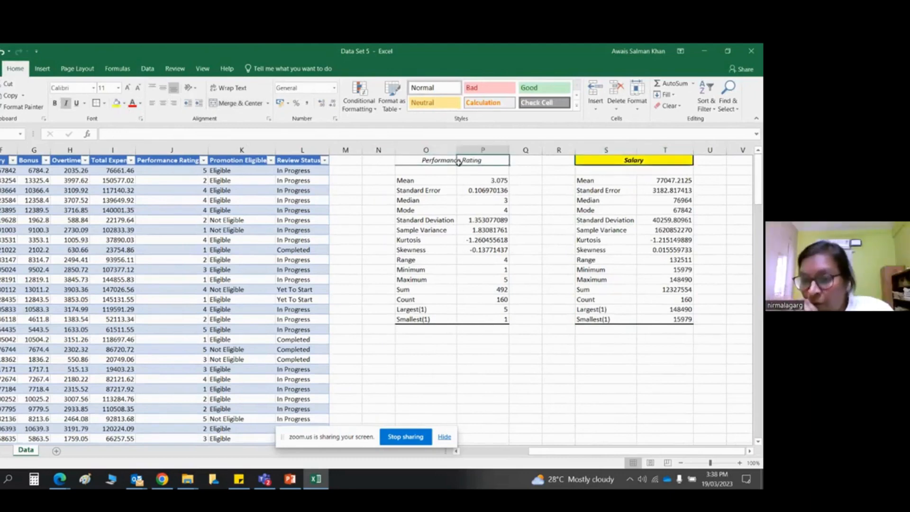
left_click_drag(443, 162, 466, 160)
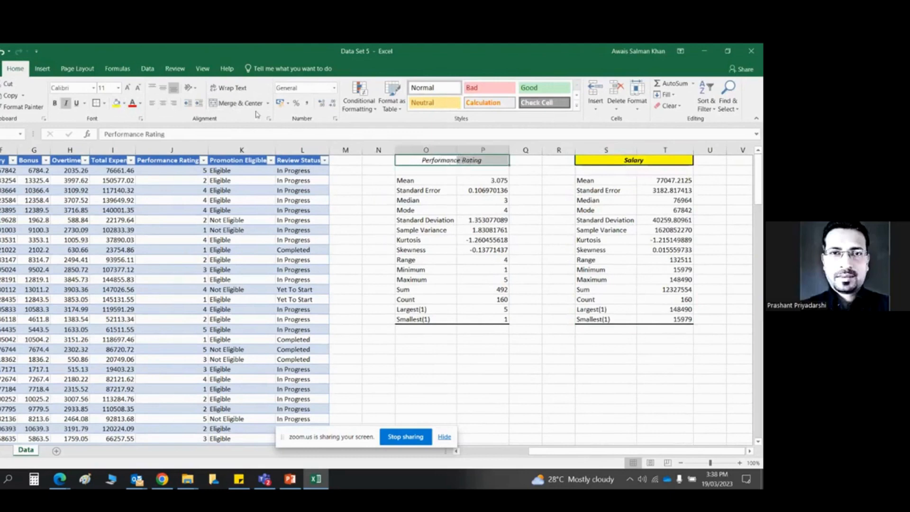
left_click(238, 103)
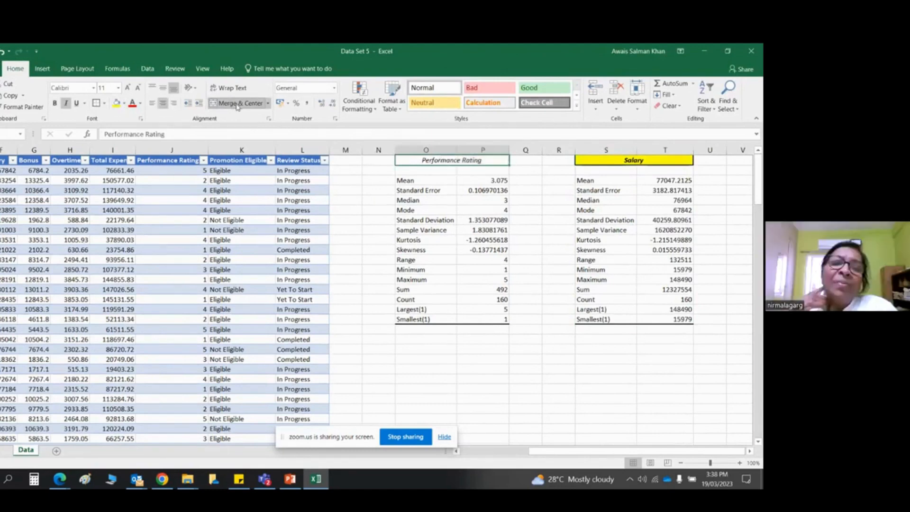
Step: Make the merged Performance Rating heading bold and give it a yellow fill
left_click(54, 103)
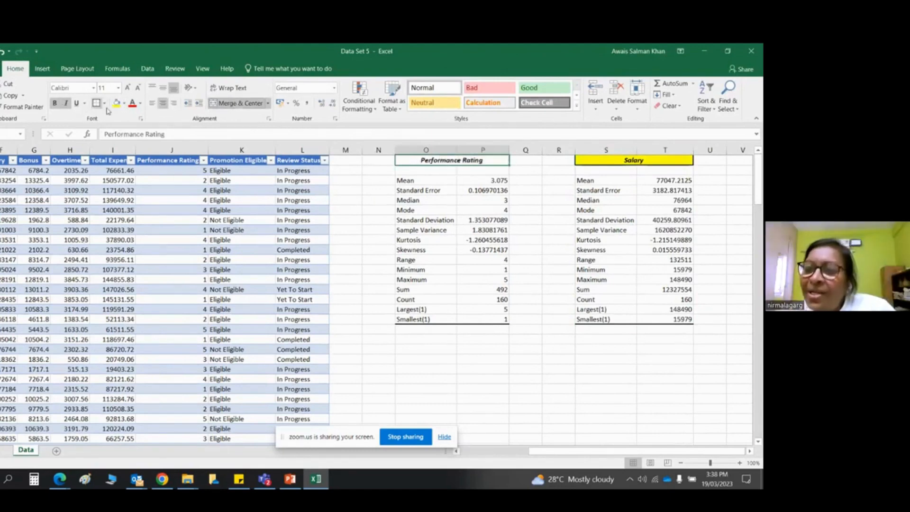
left_click(116, 103)
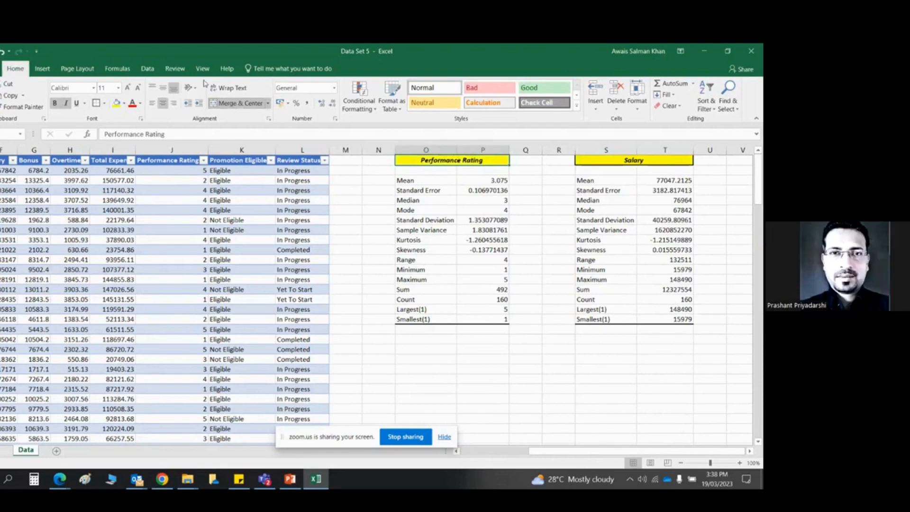
key("Right")
key("Right")
key("Right")
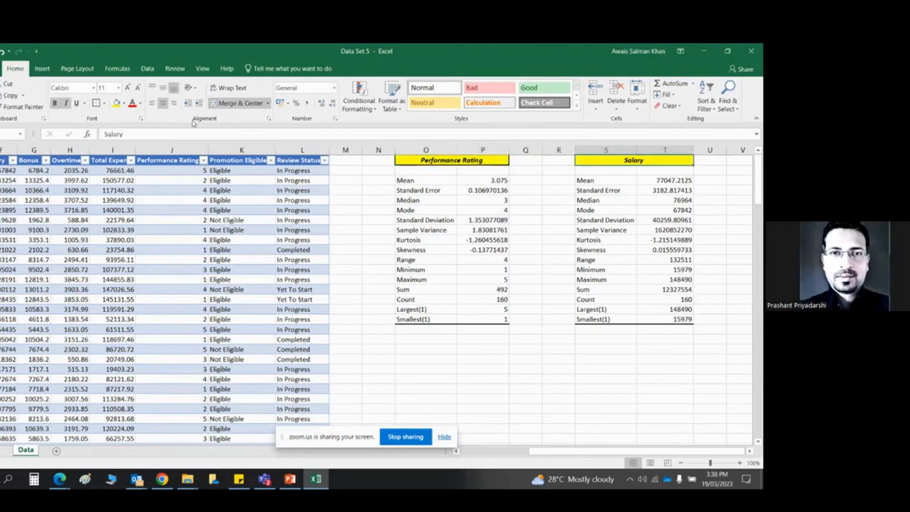
left_click(244, 174)
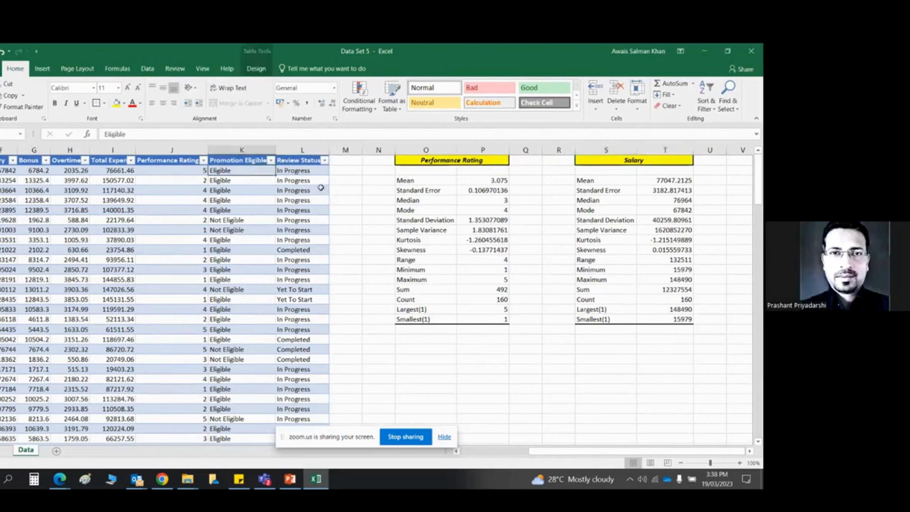
Step: Delete the spare empty columns Q and N beside the Performance Rating statistics table
left_click(526, 151)
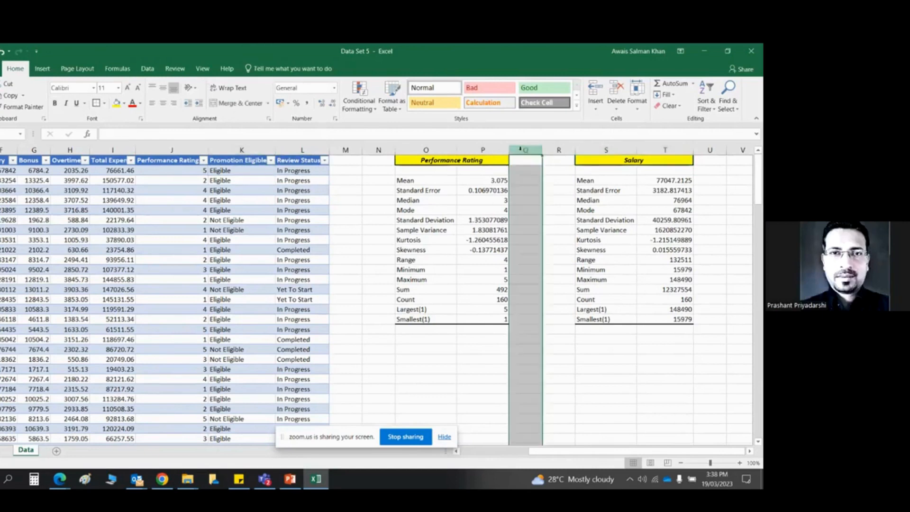
key("ctrl+minus")
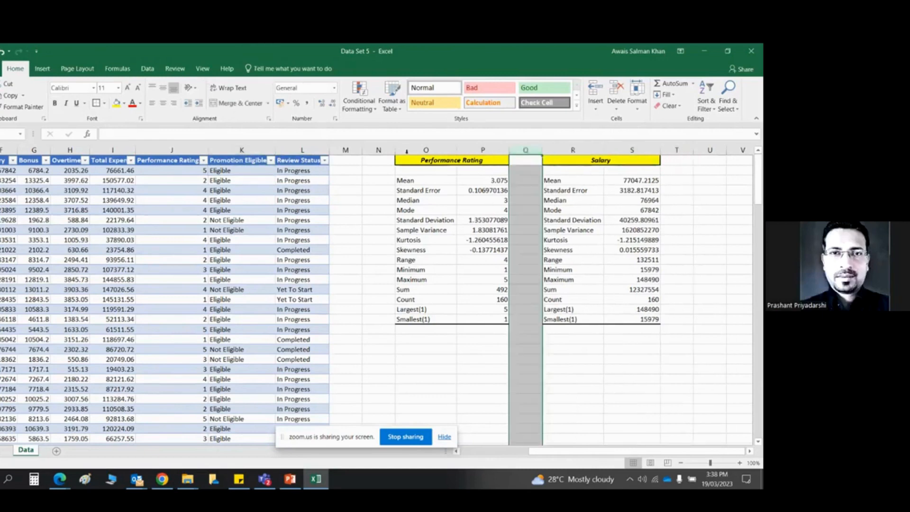
left_click(385, 150)
key("ctrl+minus")
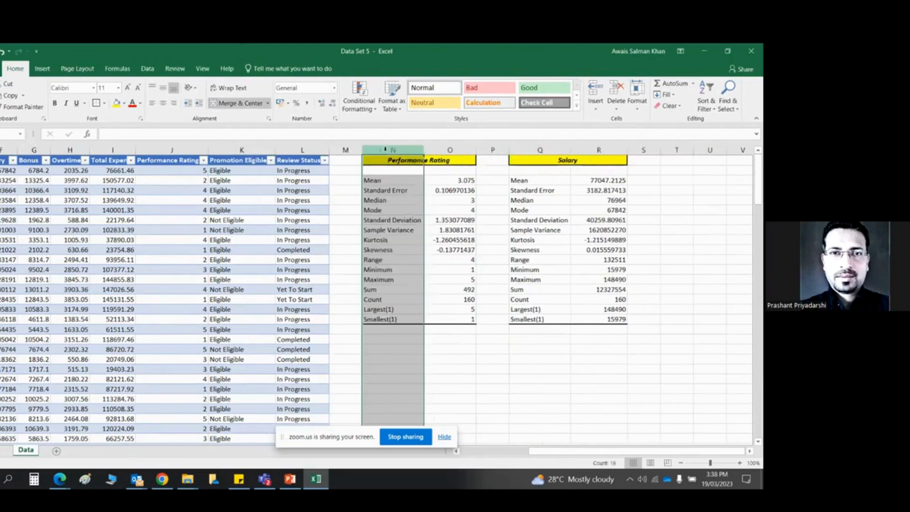
Step: Start a Descriptive Statistics analysis with the Promotion Eligible column, K1:K161, as the input range
left_click(651, 162)
left_click(668, 161)
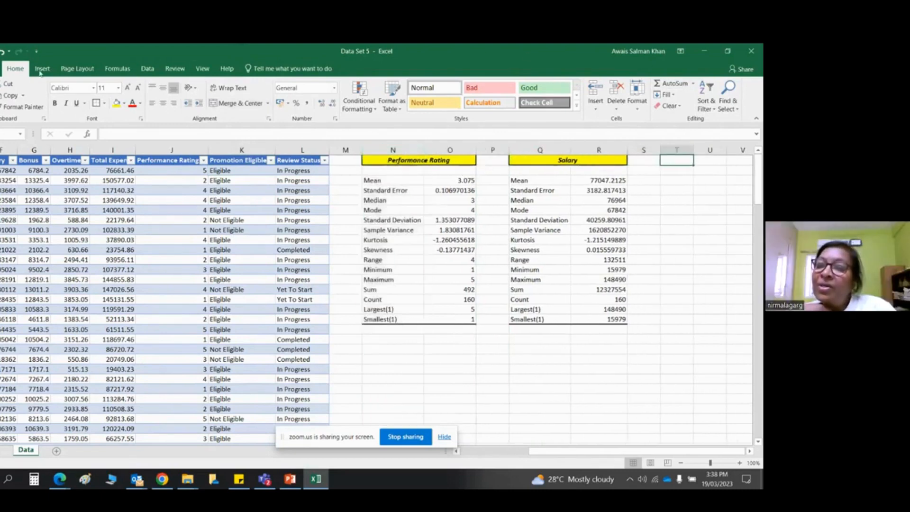
left_click(148, 69)
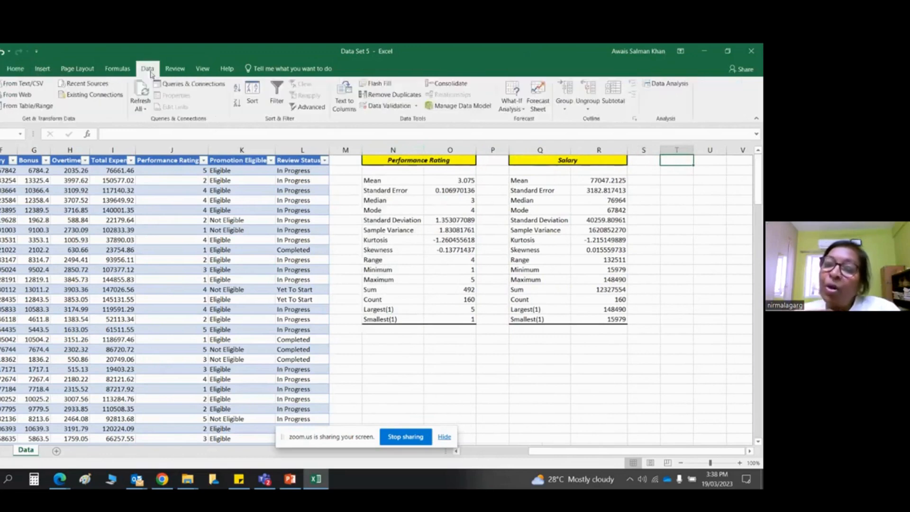
left_click(666, 84)
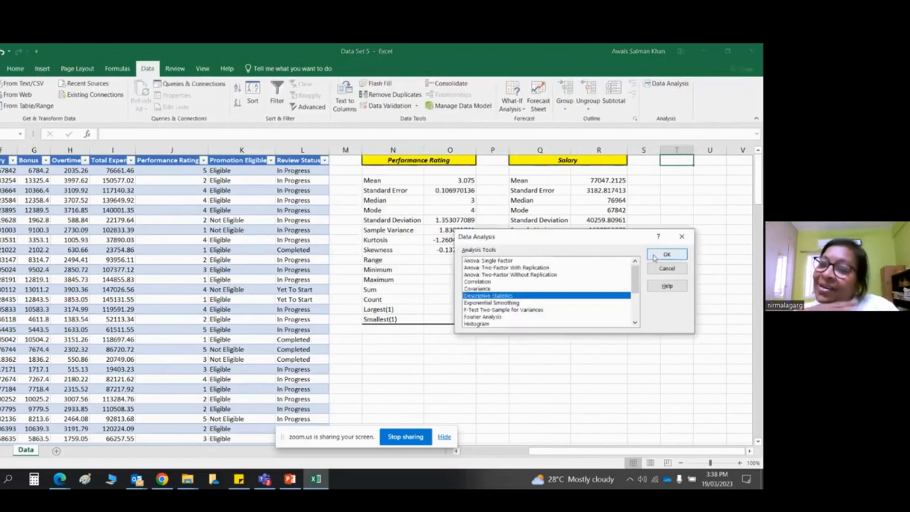
left_click(663, 254)
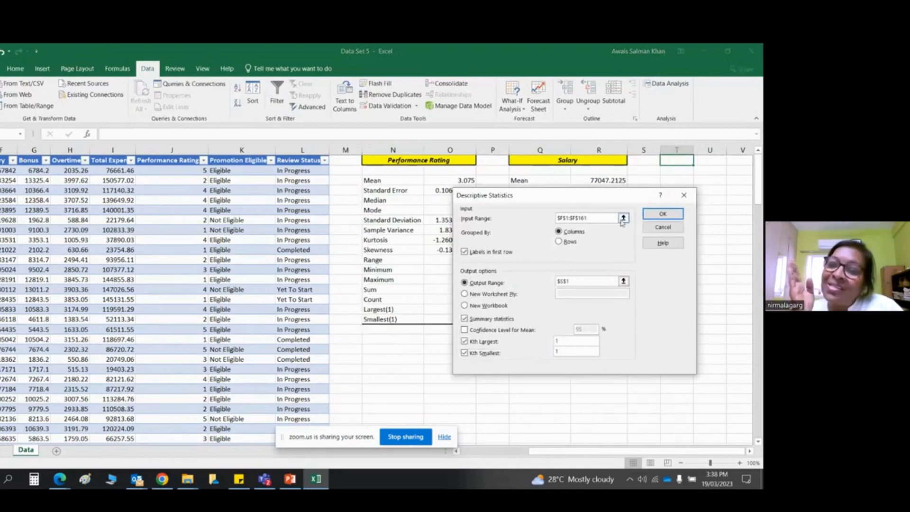
left_click(623, 218)
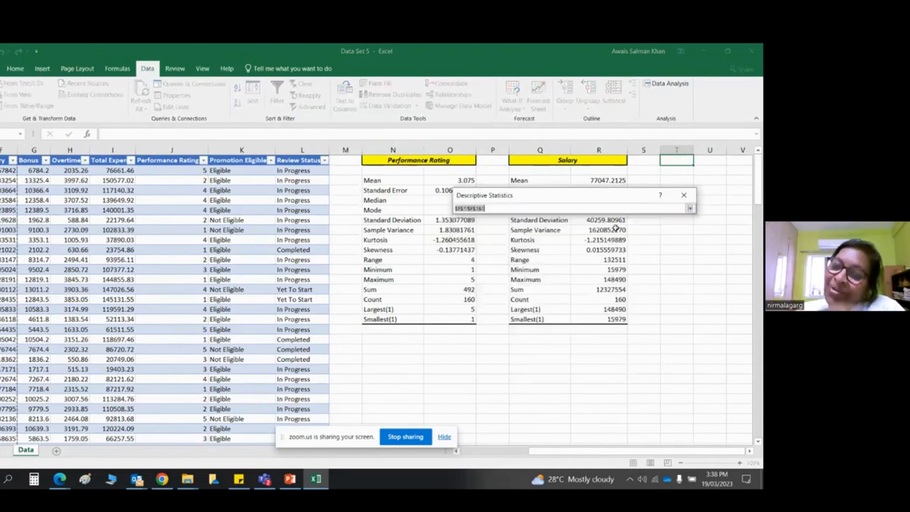
left_click(237, 160)
key("ctrl+shift+Down")
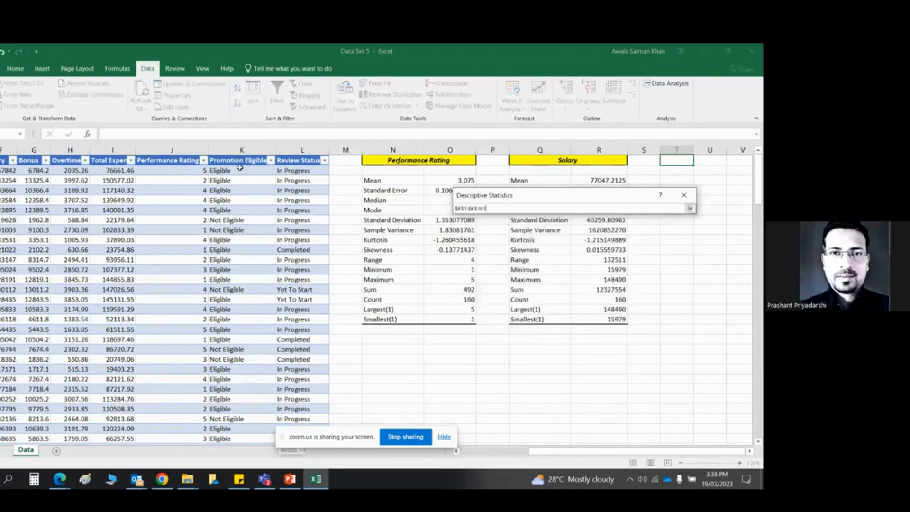
left_click(690, 209)
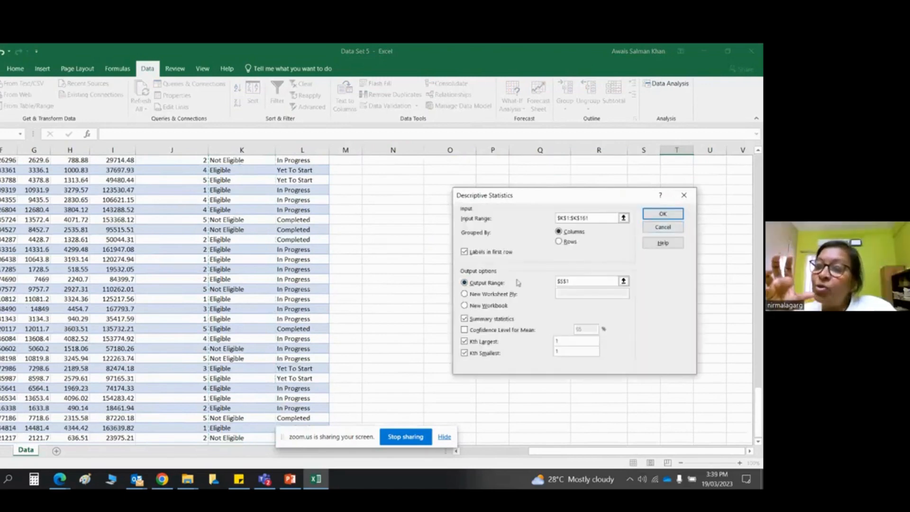
Step: Try to generate the Promotion Eligible statistics with the output range at S1, and close the analysis dialog
left_click(624, 281)
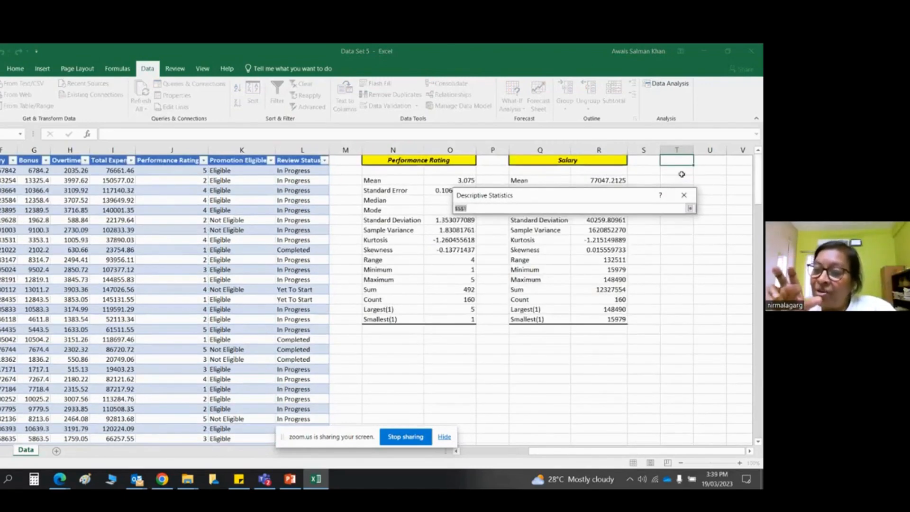
left_click(690, 208)
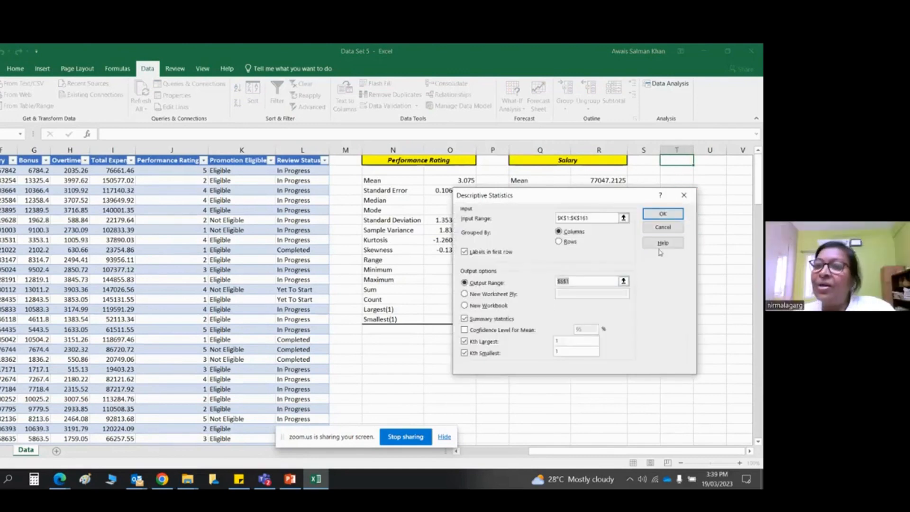
left_click(663, 214)
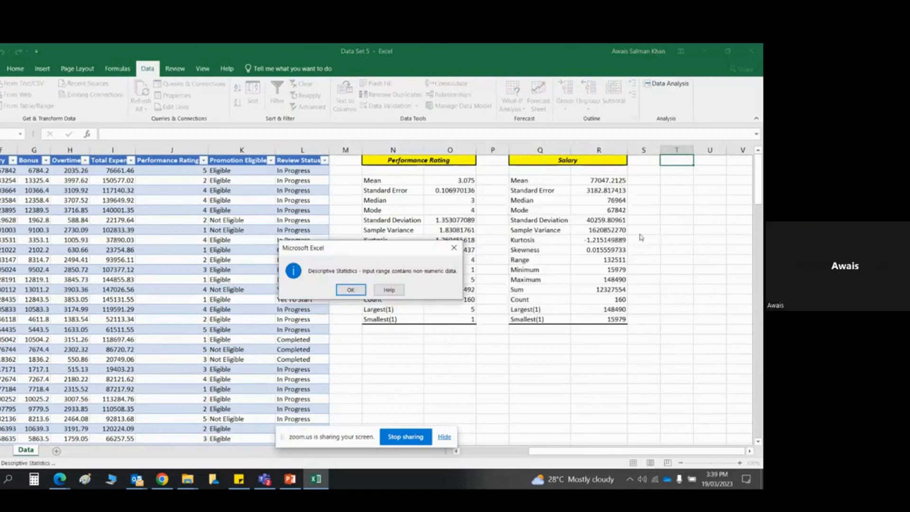
left_click(350, 290)
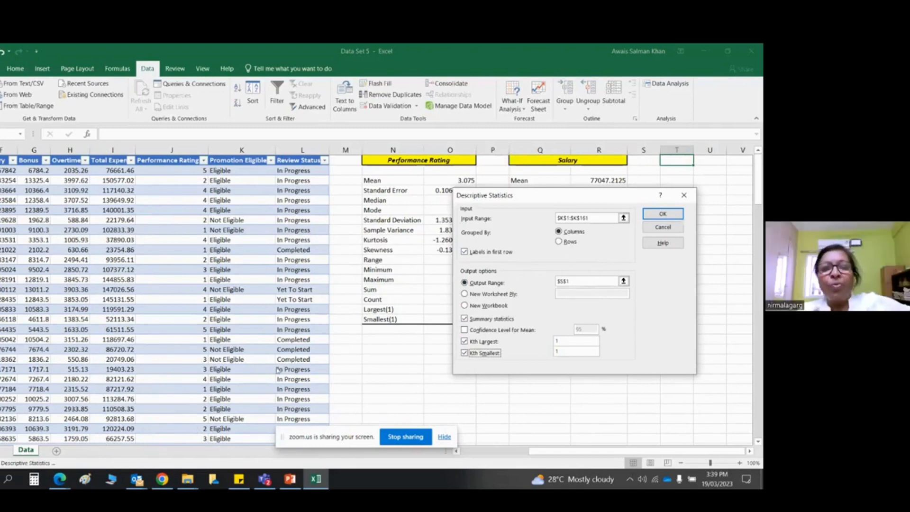
key("Escape")
key("Escape")
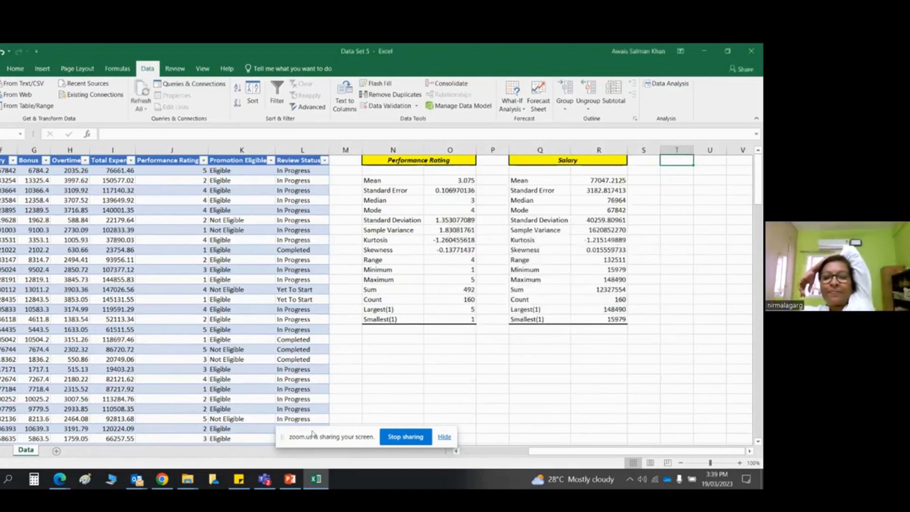
left_click(403, 437)
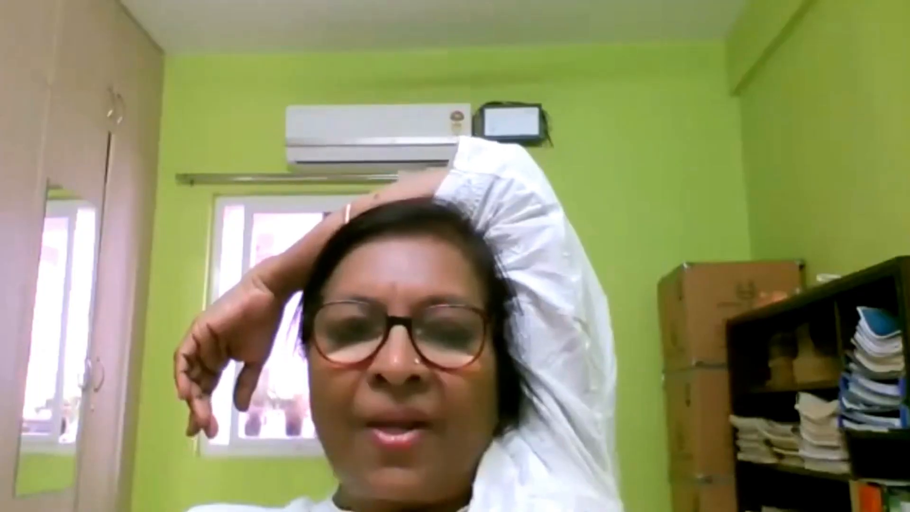
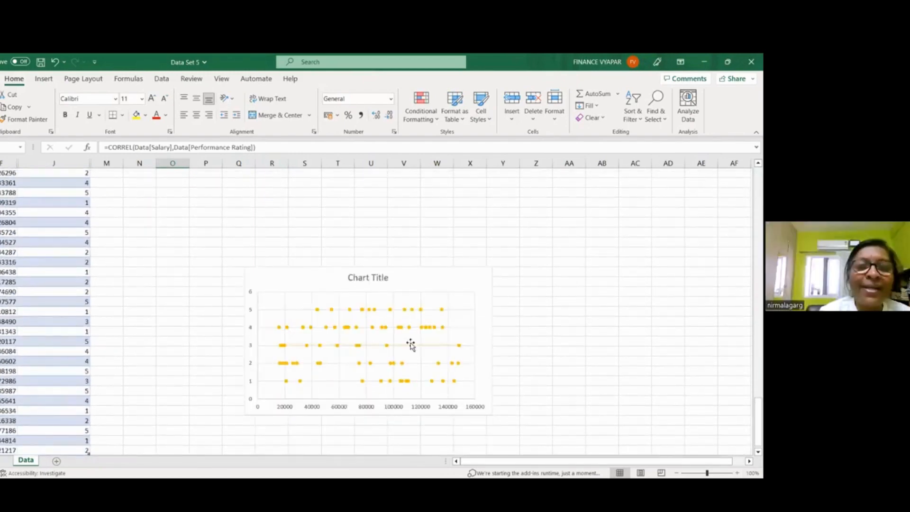
right_click(387, 345)
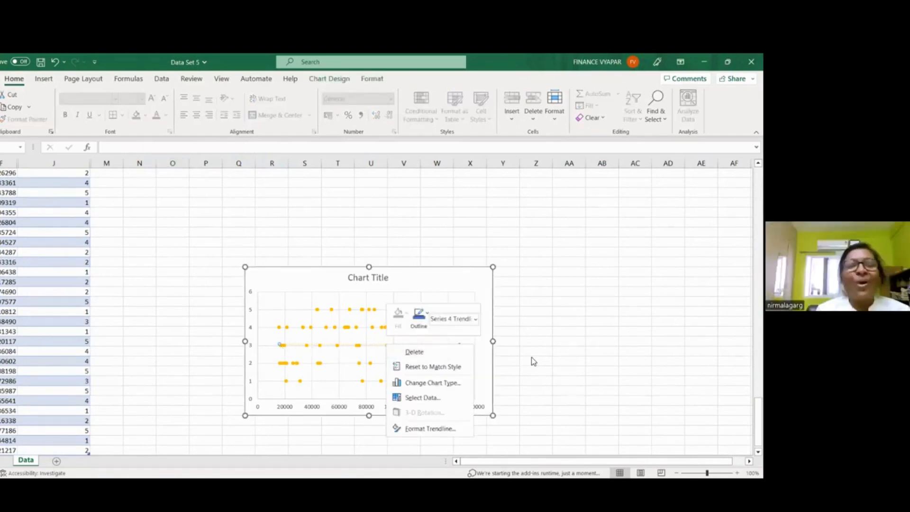
left_click(459, 346)
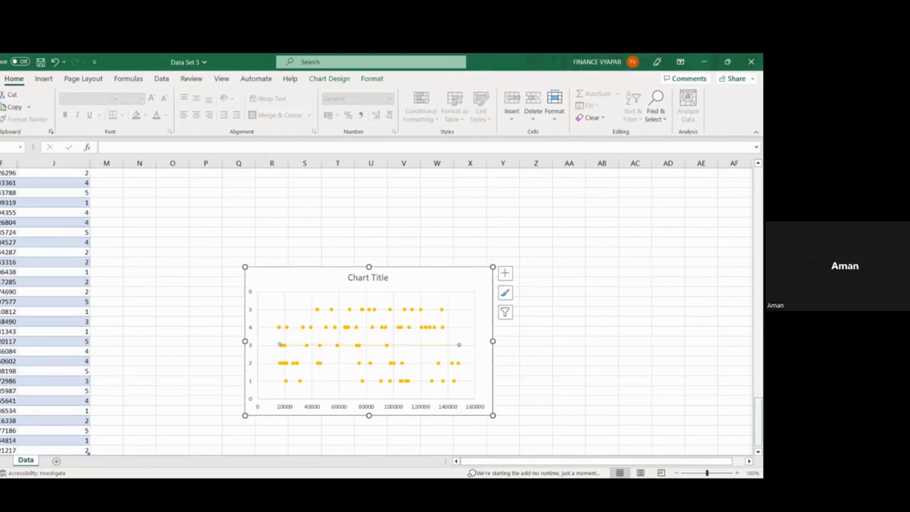
mouse_move(759, 427)
left_mouse_down()
mouse_move(759, 197)
mouse_move(759, 420)
left_mouse_up()
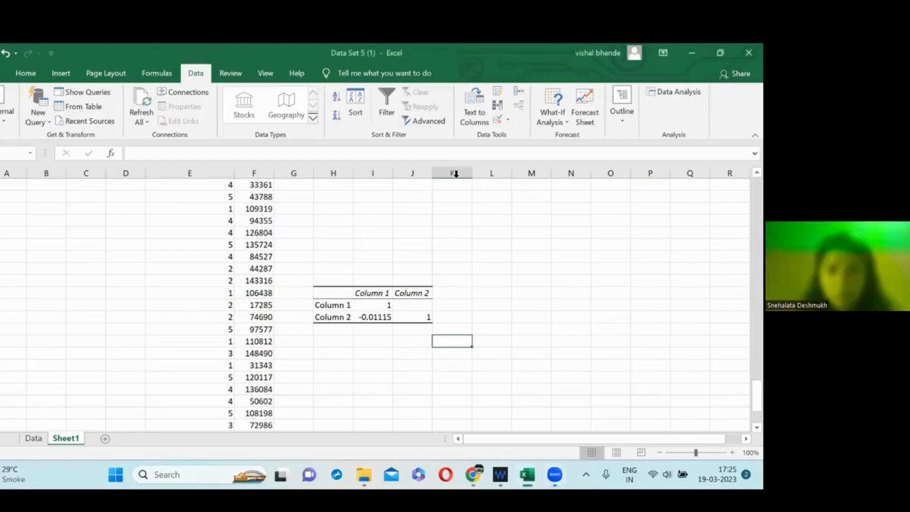
Step: Set up a Correlation analysis on Sheet1 with input range E1:F161, grouped by columns, and labels in the first row
left_click(674, 91)
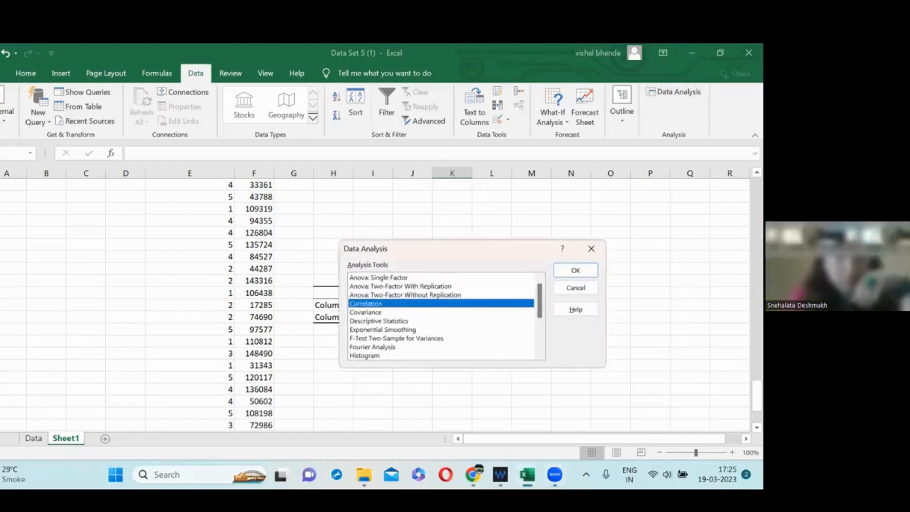
left_click(576, 273)
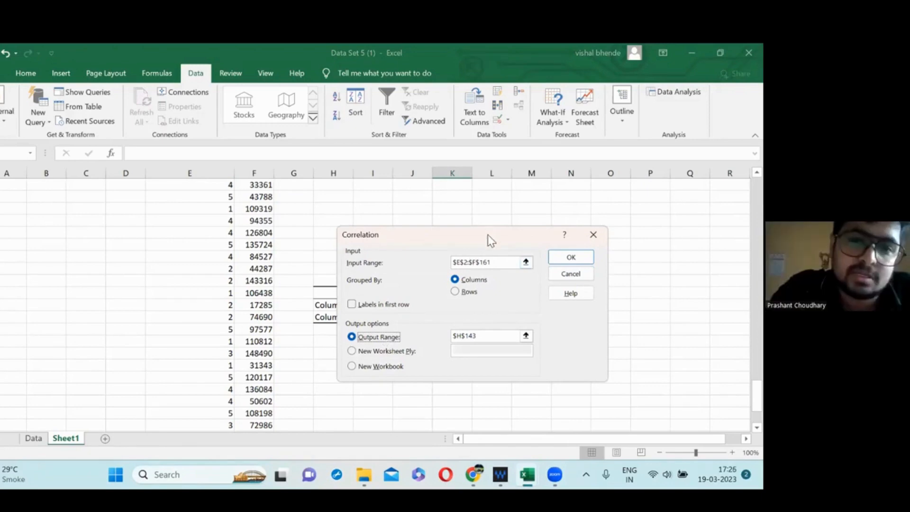
left_click_drag(488, 234, 557, 231)
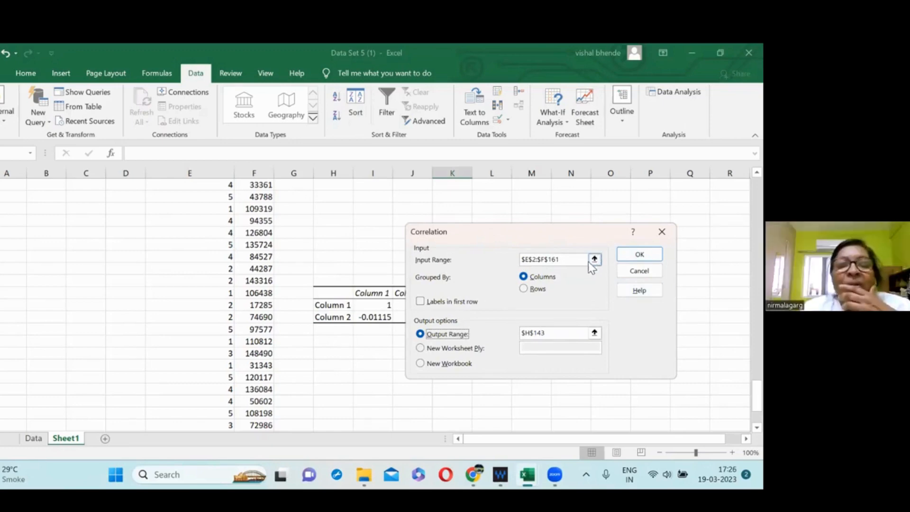
left_click_drag(542, 229, 595, 210)
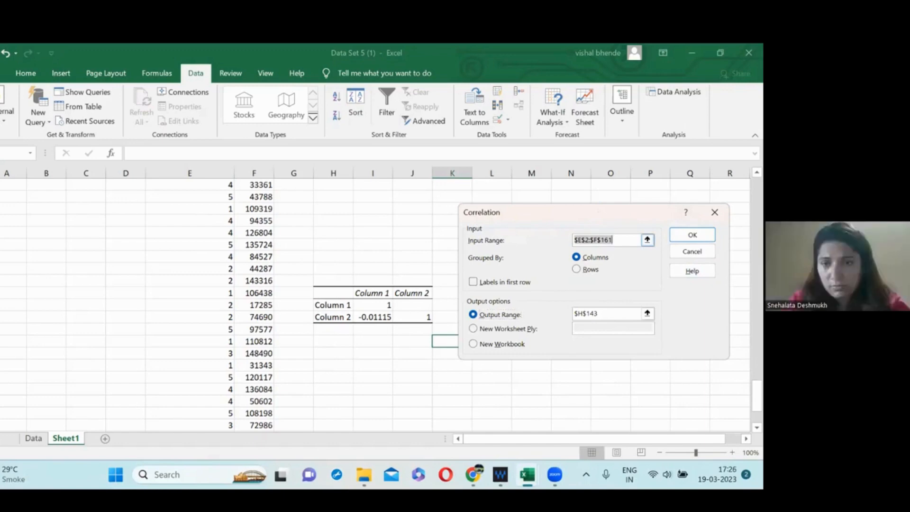
left_click(648, 240)
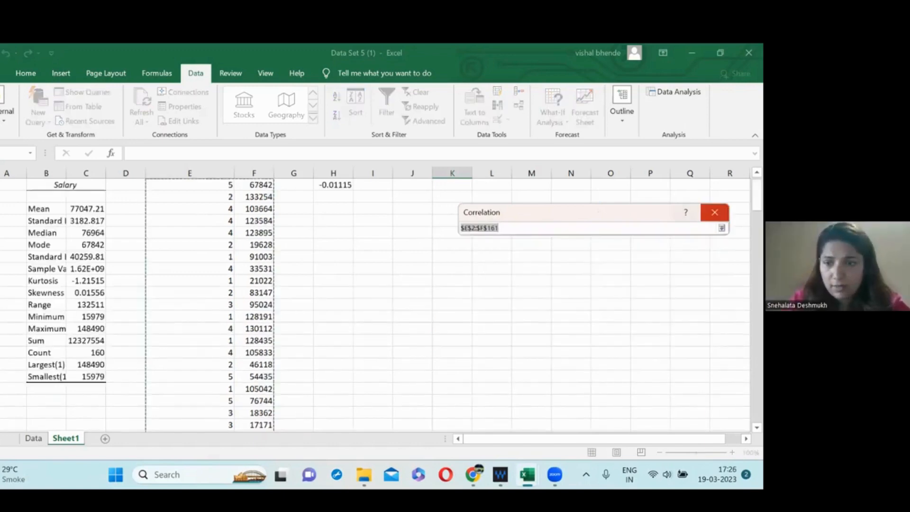
scroll(379, 284, "up", 1)
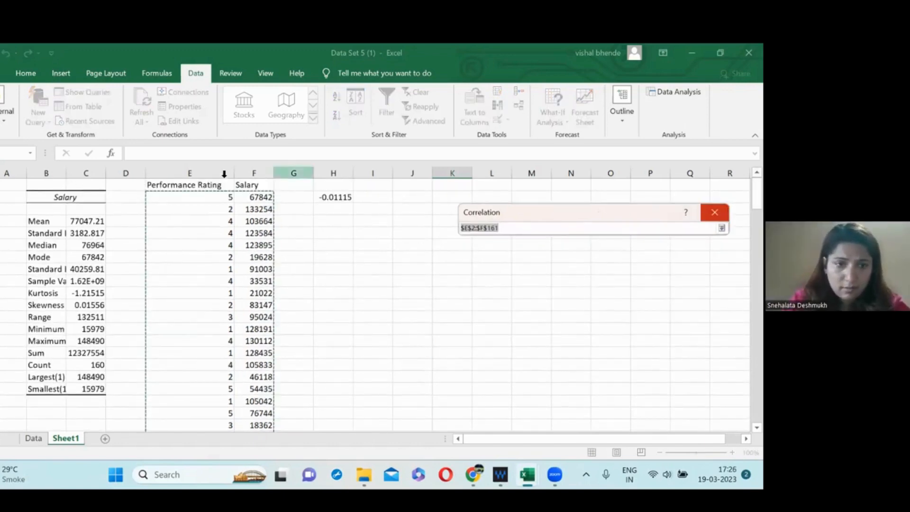
left_click_drag(214, 184, 256, 417)
left_click_drag(255, 454, 254, 424)
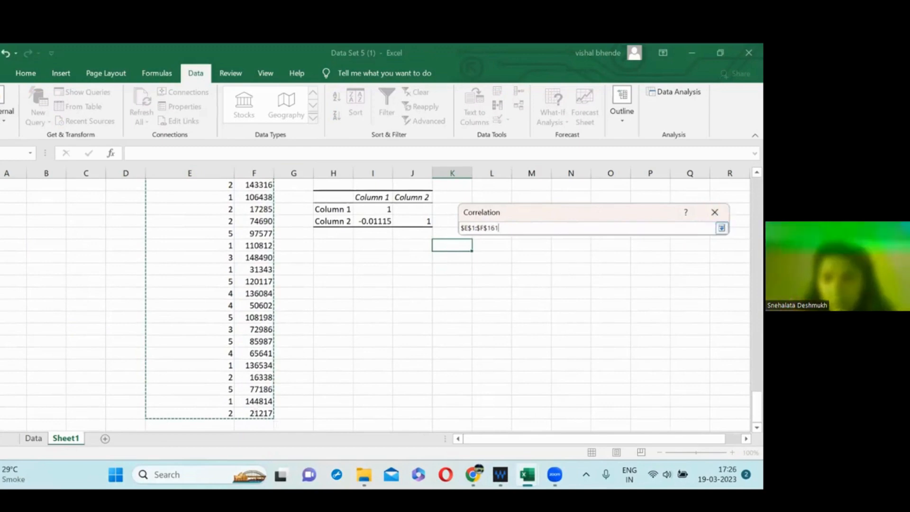
left_click(721, 228)
left_click(498, 283)
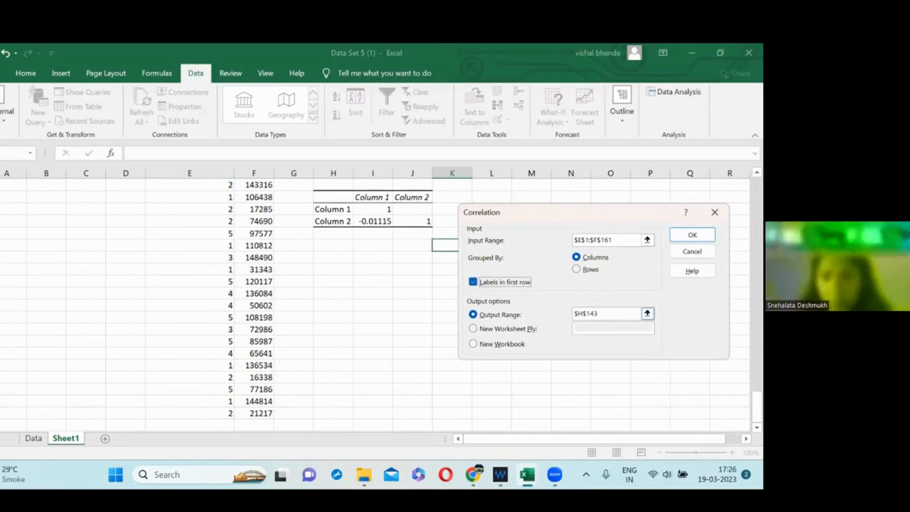
Step: Set the correlation output range to cell K147 and generate the Performance Rating and Salary correlation table
left_click(648, 313)
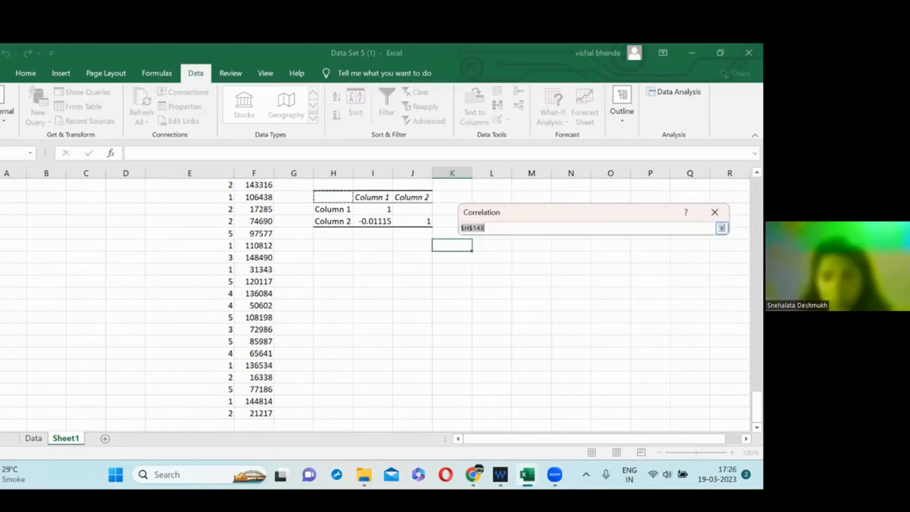
left_click(455, 245)
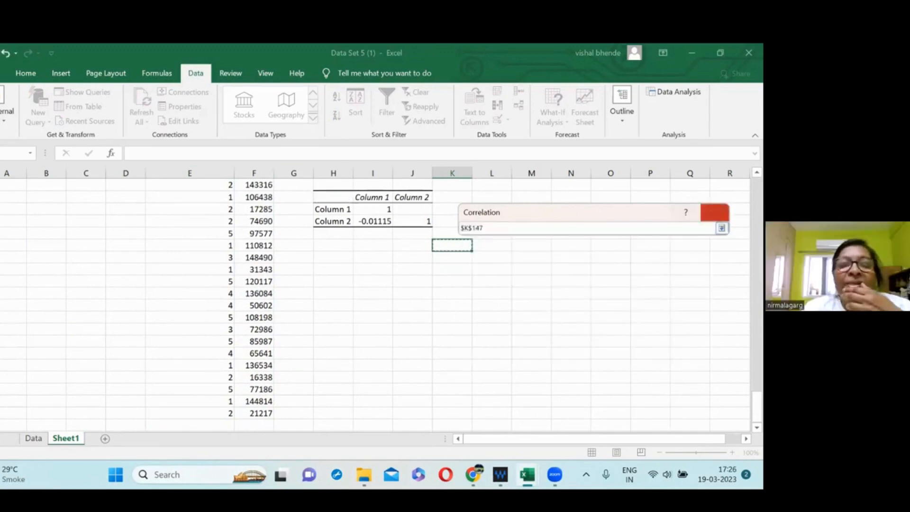
left_click(722, 228)
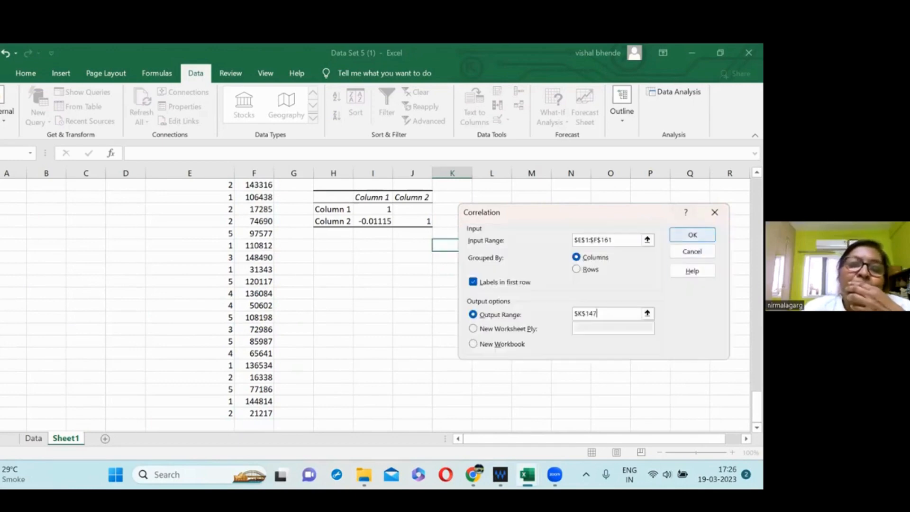
left_click(693, 235)
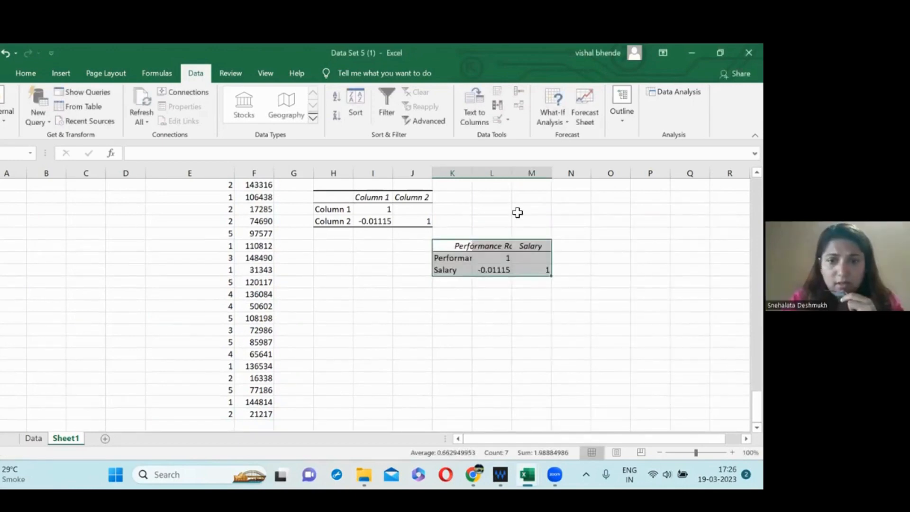
Step: Fit columns L and M to their contents and widen column K so the correlation table's labels show in full
double_click(512, 175)
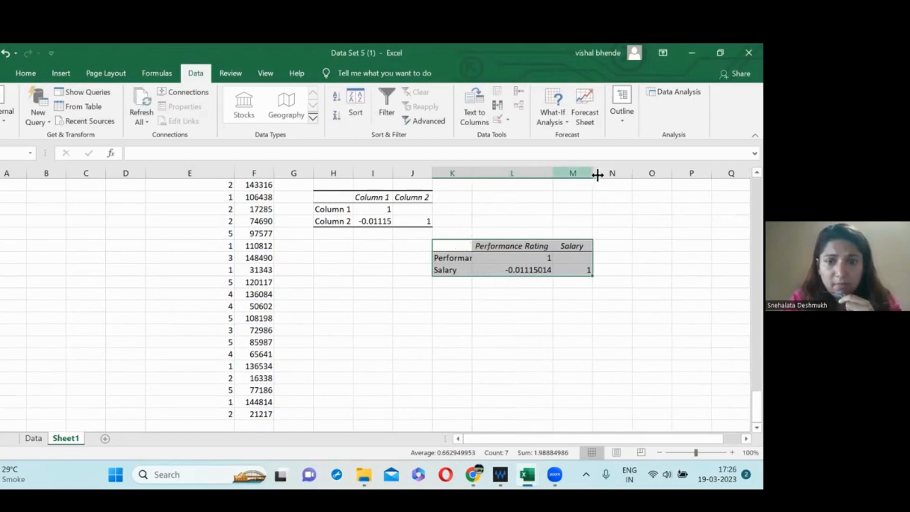
double_click(592, 175)
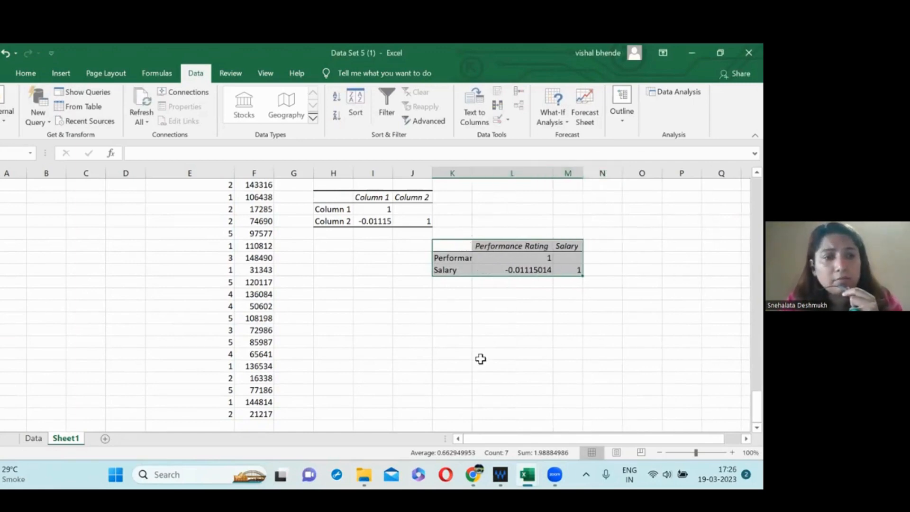
left_click(497, 318)
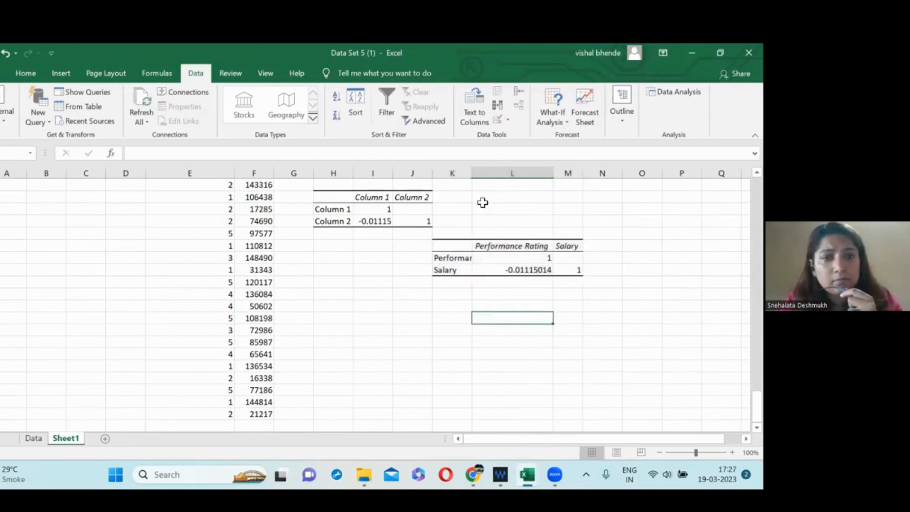
left_click_drag(473, 170, 511, 170)
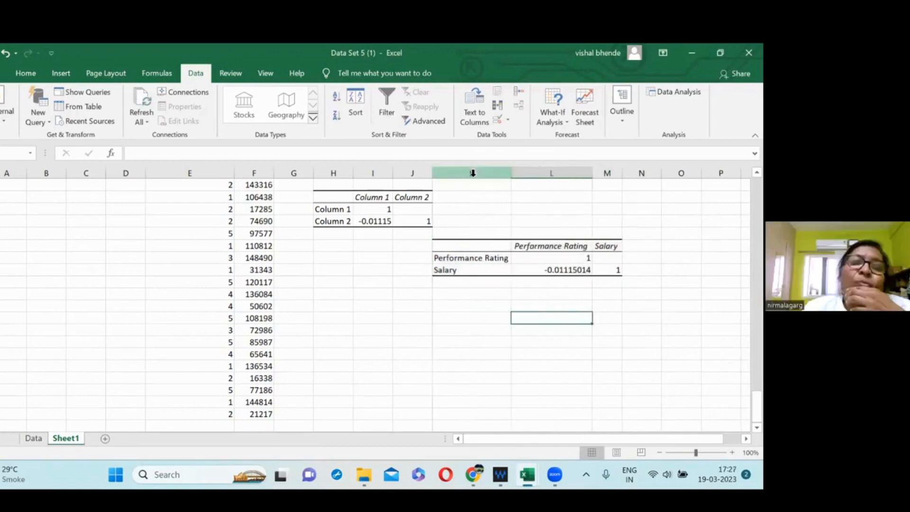